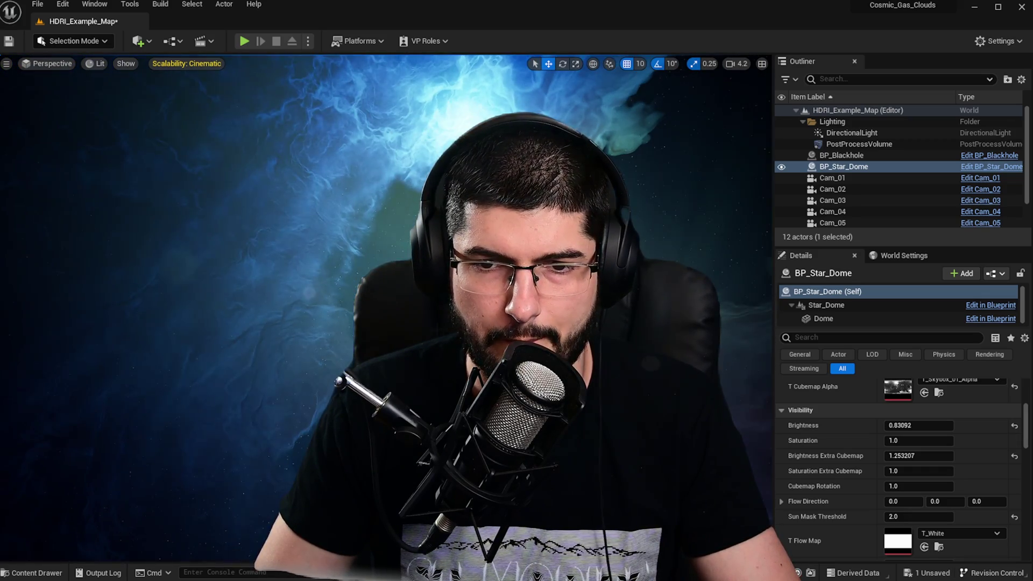
- Set the Sun Mask Threshold of BP_Star_Dome to 10
scroll(896, 481, "down", 1)
scroll(896, 481, "down", 2)
scroll(874, 435, "up", 6)
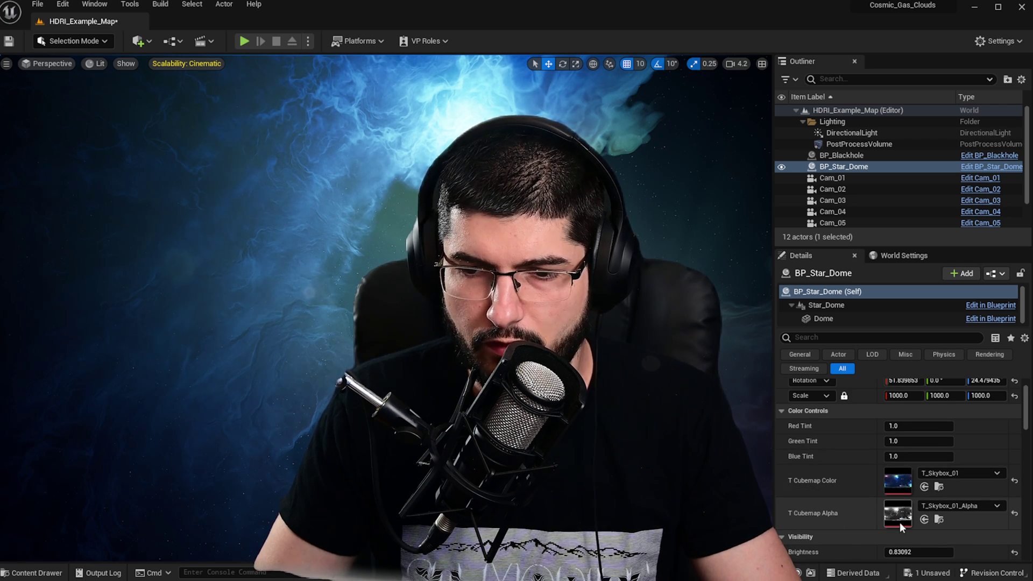
scroll(844, 469, "down", 1)
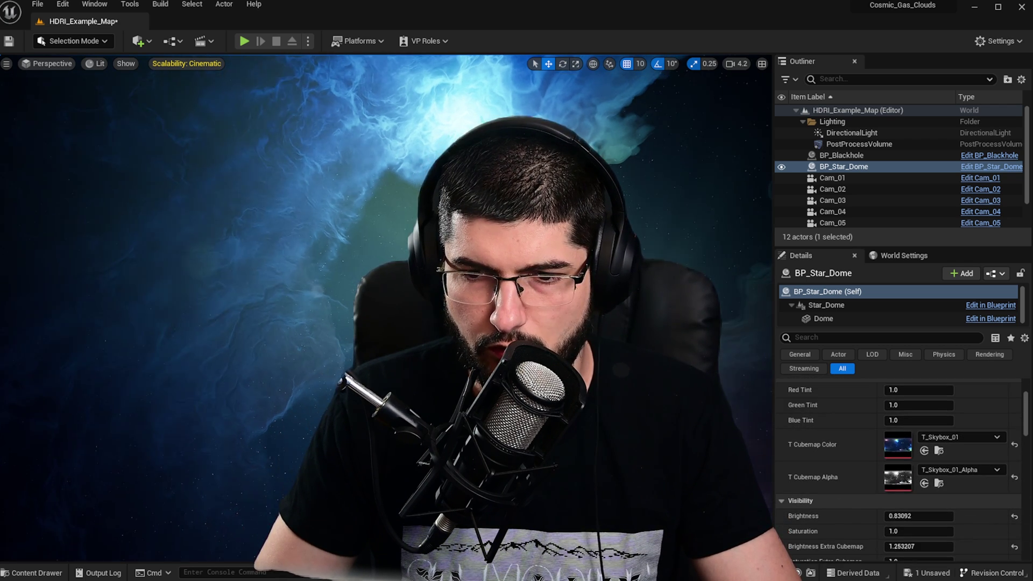
scroll(860, 475, "down", 3)
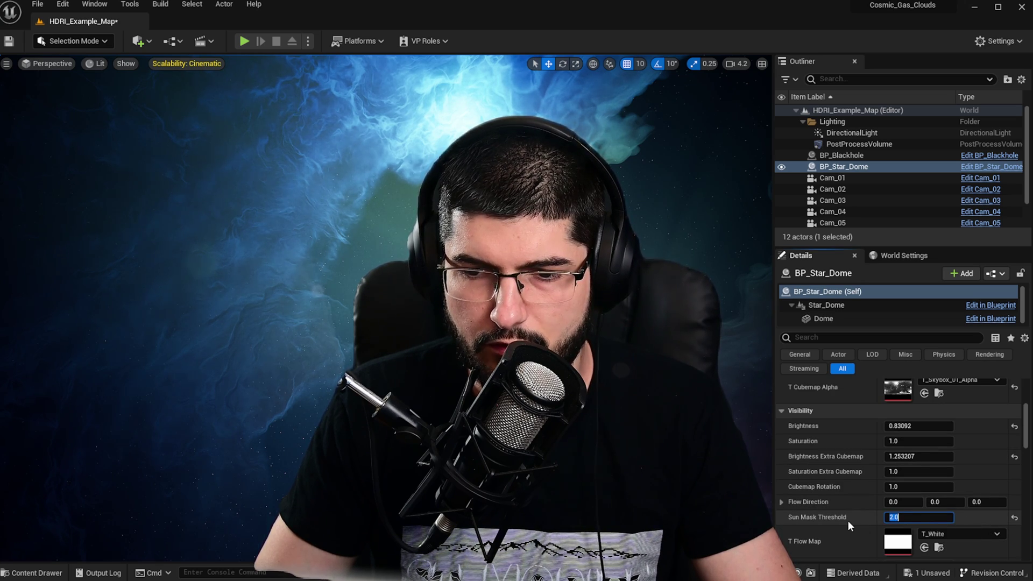
type("10")
key("Return")
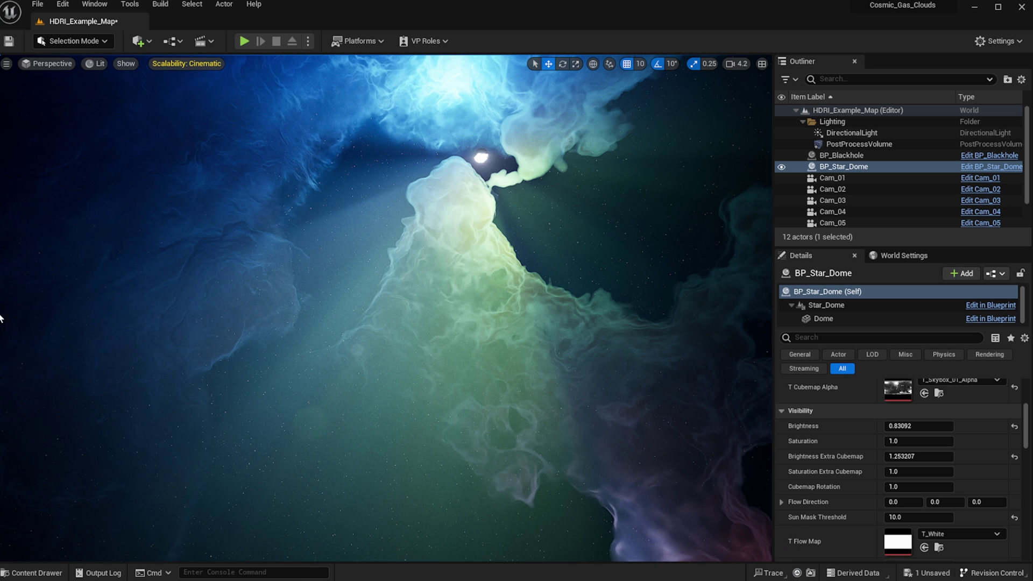
- Move the directional light's sun to the right of the pale cloud peak and examine the nebula lighting from several angles
key("g")
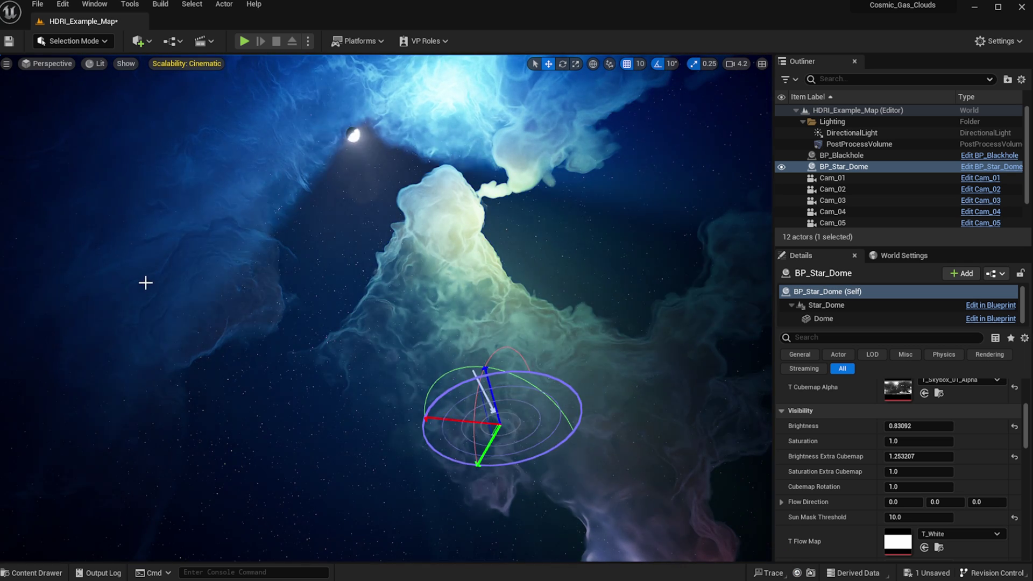
key("g")
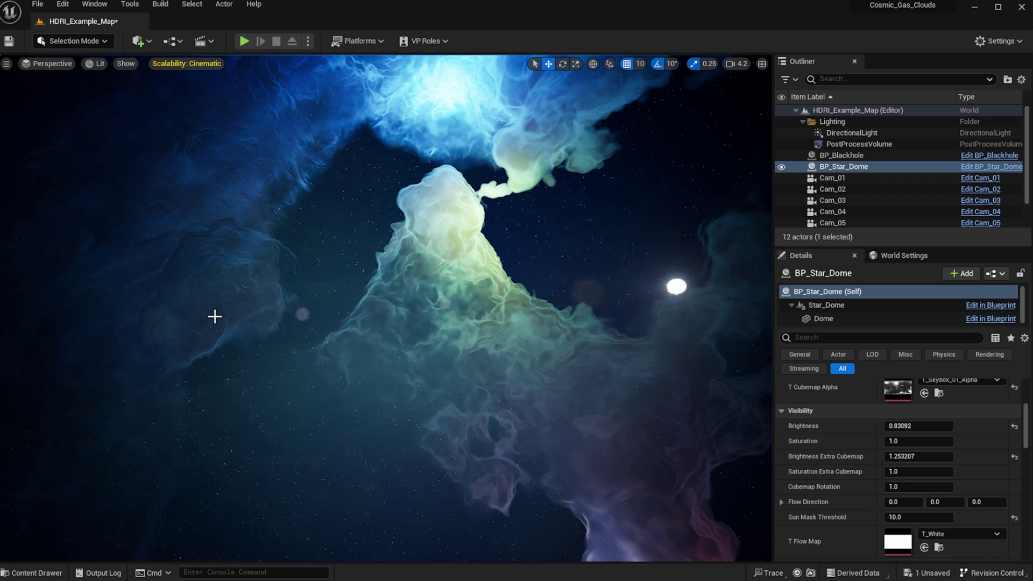
right_click_drag(166, 313, 550, 310)
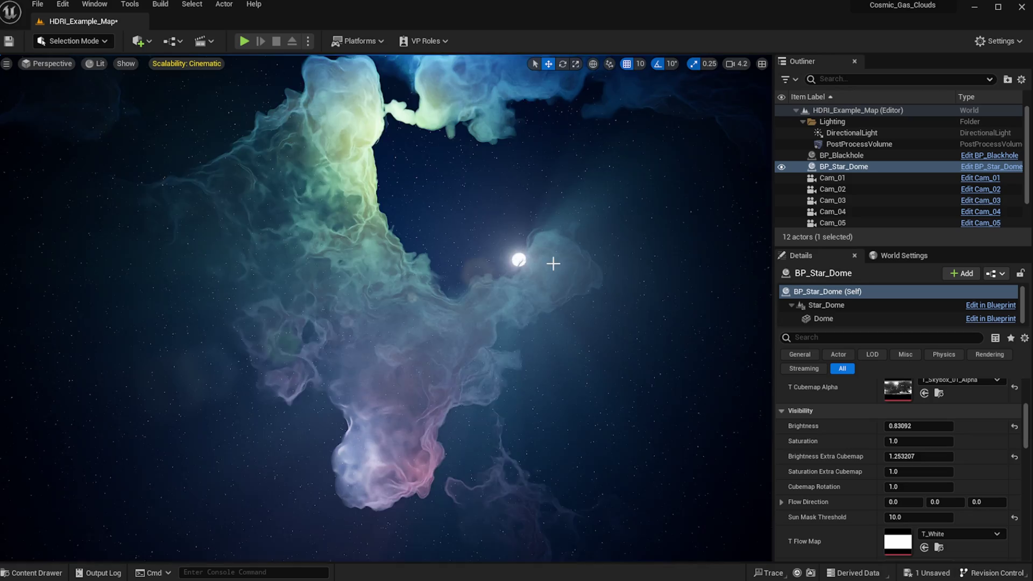
mouse_move(553, 263)
right_mouse_down()
mouse_move(462, 123)
mouse_move(533, 269)
mouse_move(570, 271)
right_mouse_up()
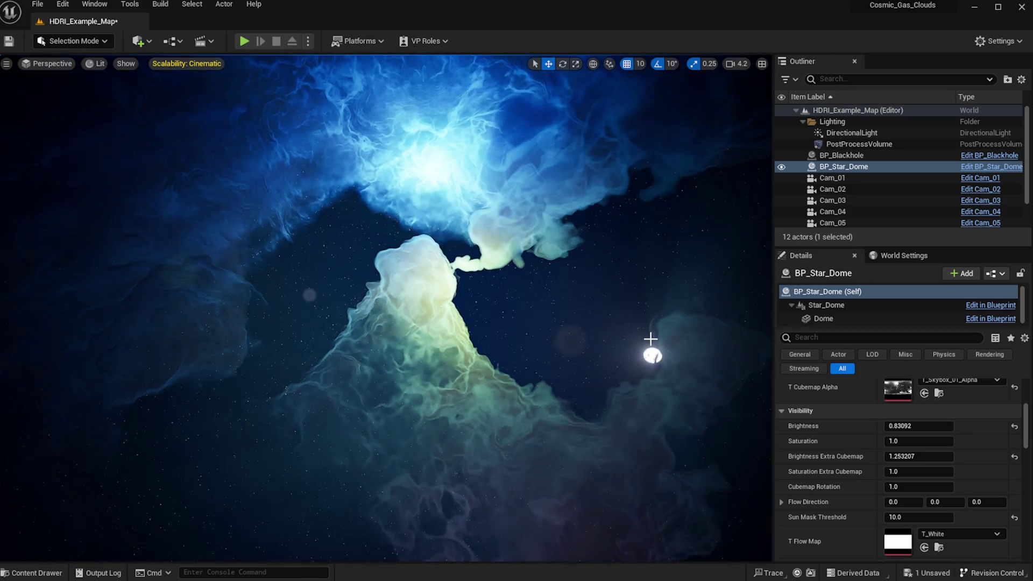
right_click_drag(576, 388, 612, 387)
right_click_drag(595, 354, 603, 340)
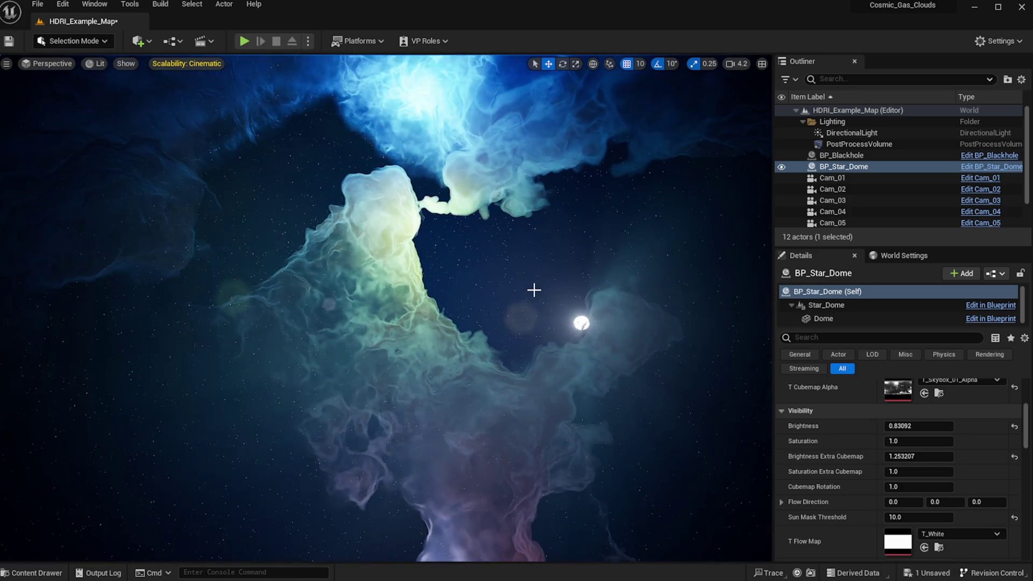
right_click_drag(534, 290, 533, 350)
- Set the Sun Mask Threshold of BP_Star_Dome to 2
left_click(893, 518)
type("3")
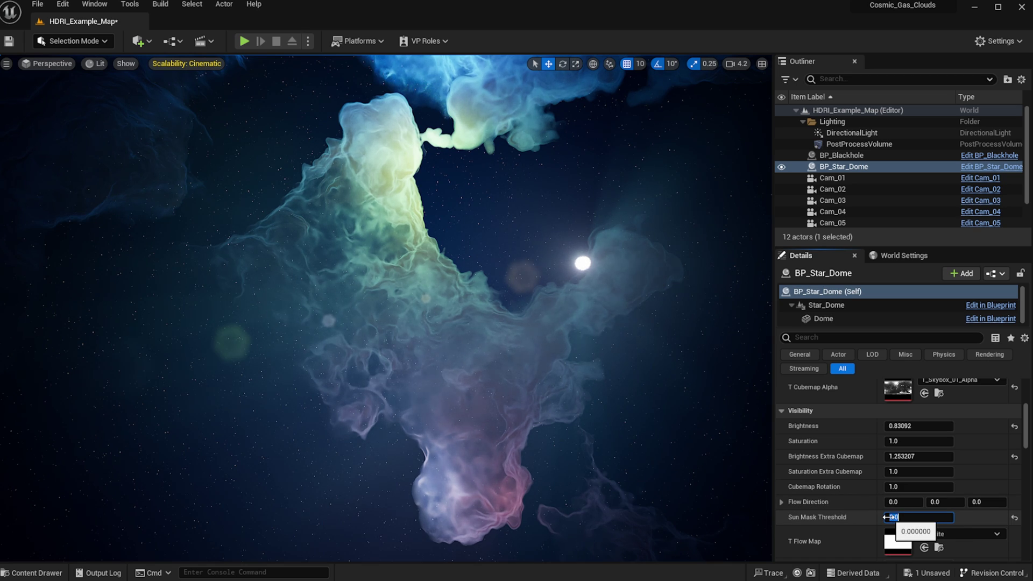
left_click_drag(887, 517, 888, 517)
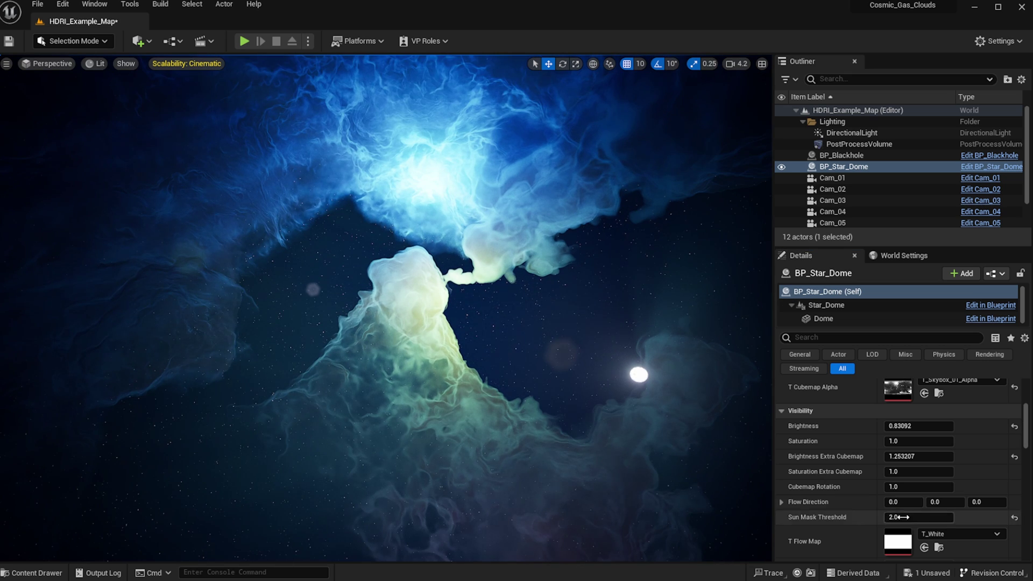
- Set both the Near Stars Intensity and the Far Stars Intensity to 1 and check the stars in the sky
scroll(928, 444, "up", 2)
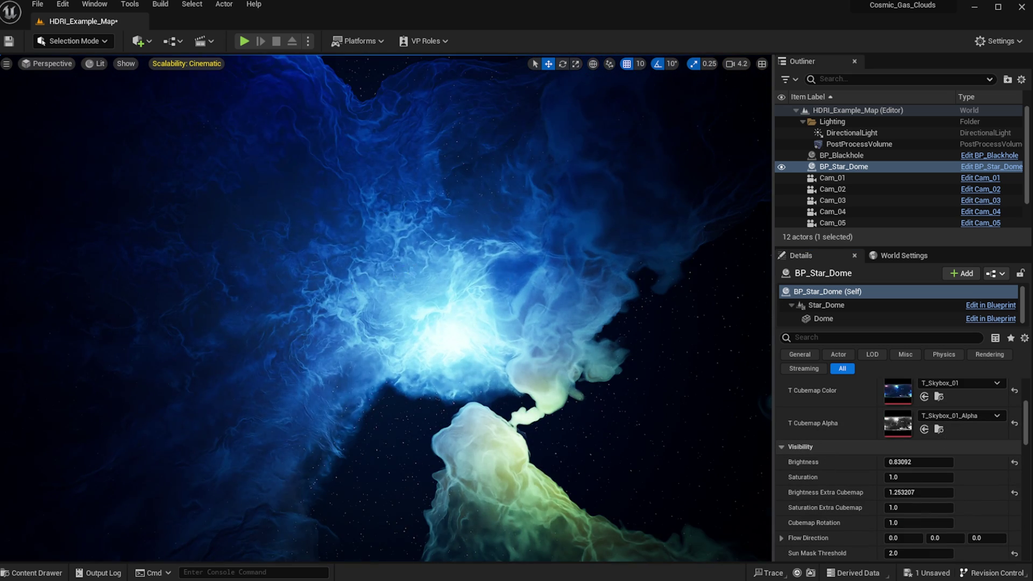
right_click_drag(574, 307, 574, 308)
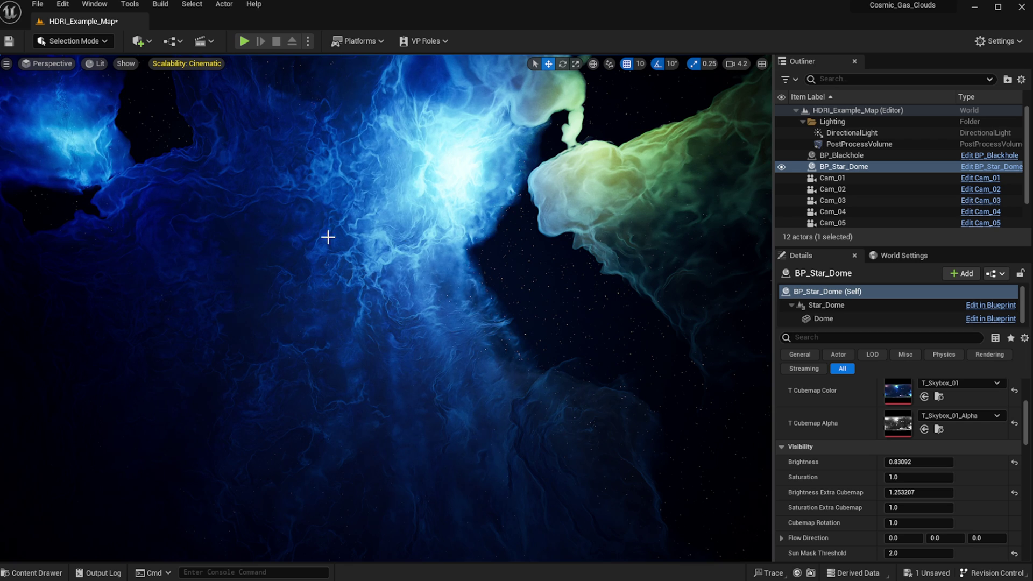
scroll(909, 517, "down", 4)
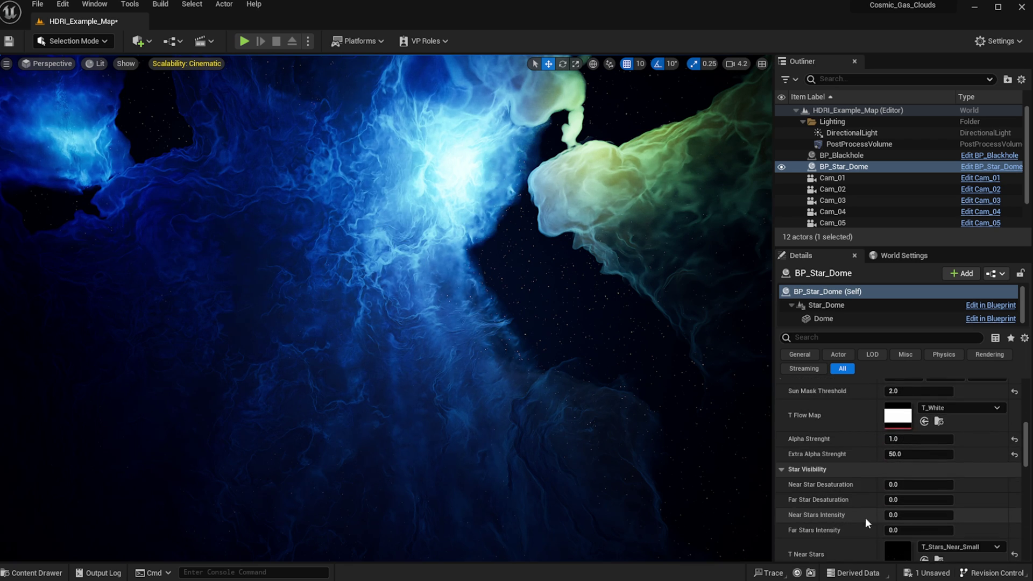
left_click(901, 530)
type("1")
key("Return")
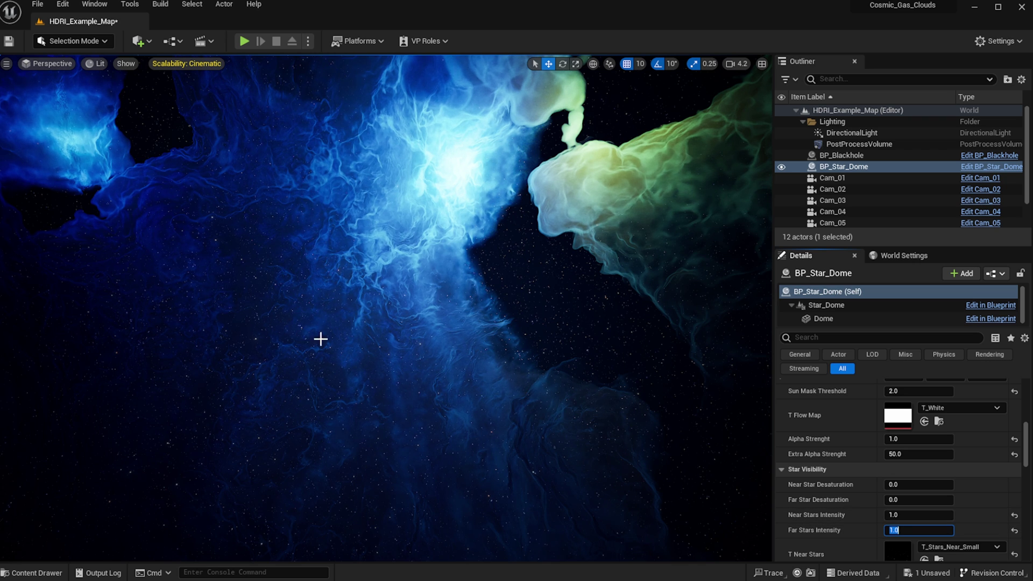
right_click_drag(321, 339, 412, 290)
right_click_drag(488, 350, 432, 456)
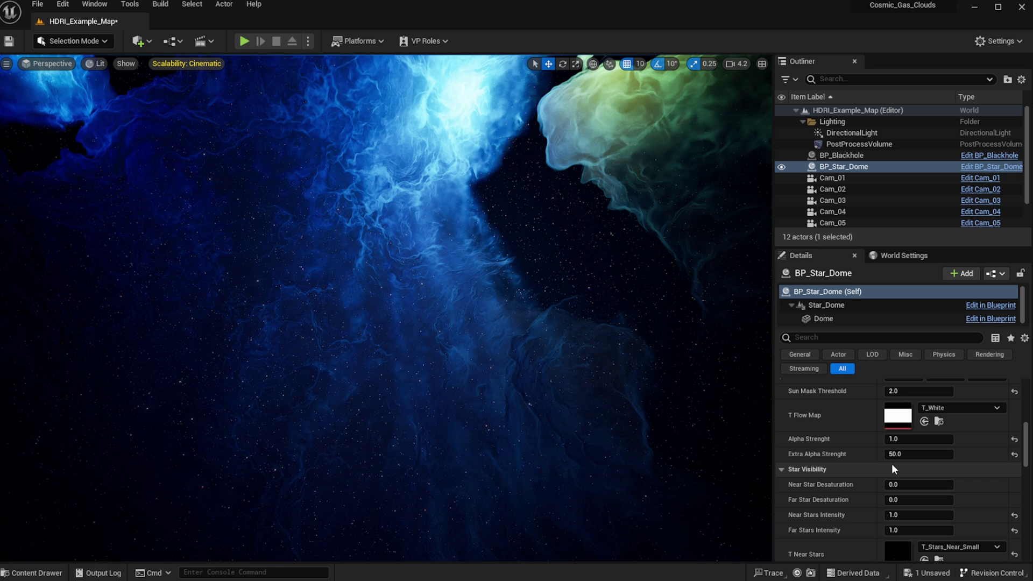
- Set the Extra Alpha Strenght of BP_Star_Dome to 100
left_click(902, 455)
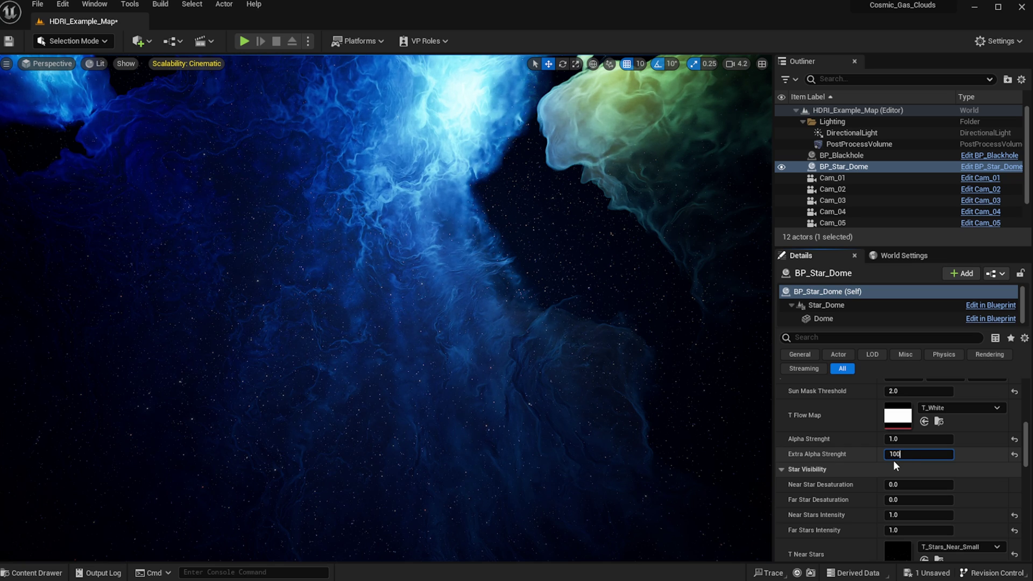
key("Return")
scroll(879, 522, "down", 5)
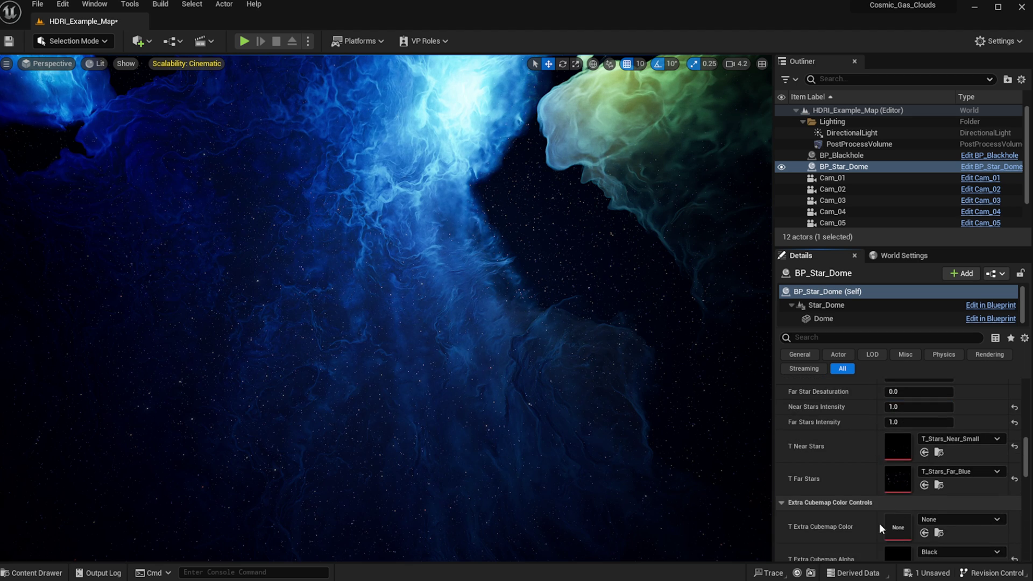
- Assign T_Skybox_01_Alpha as the T Extra Cubemap Alpha texture and check its effect on the nebula
scroll(879, 523, "down", 3)
left_click(952, 461)
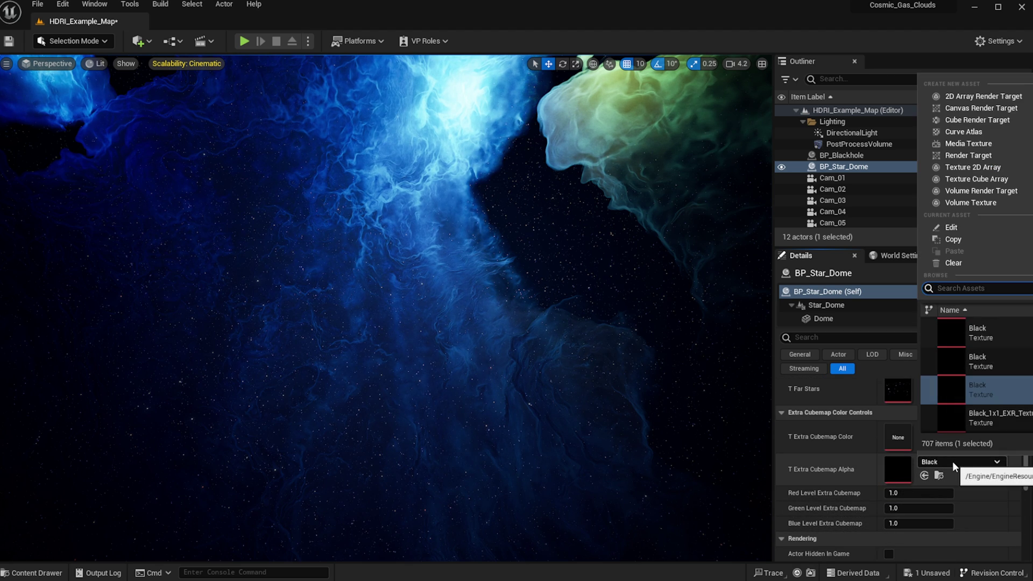
left_click(952, 460)
left_click_drag(1032, 485, 894, 471)
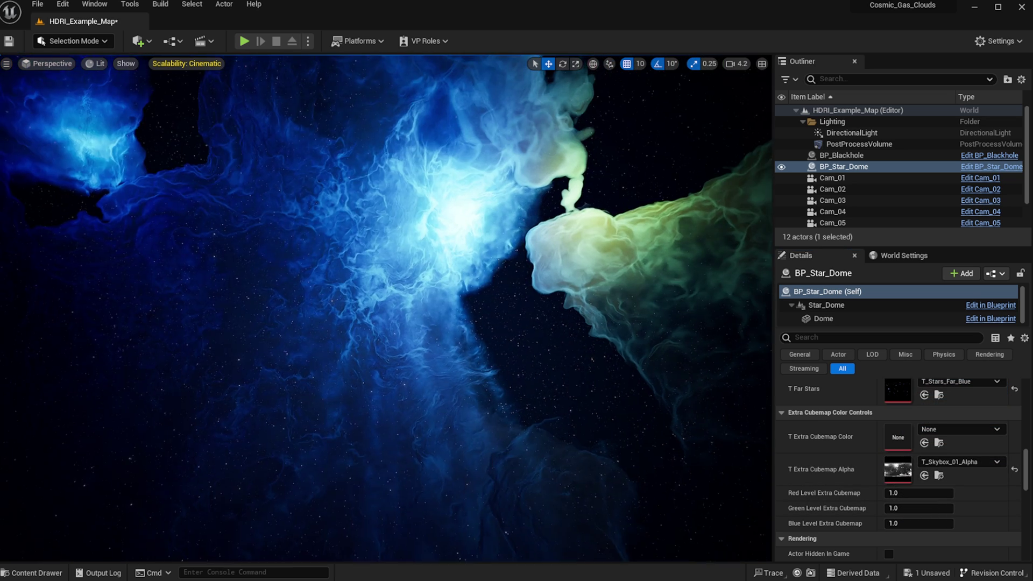
right_click_drag(683, 391, 683, 425)
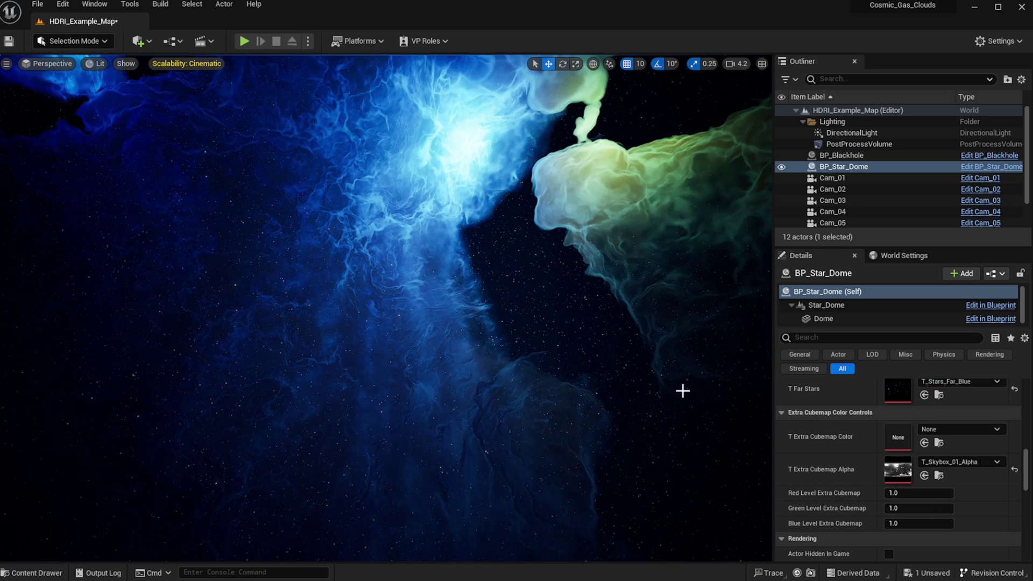
scroll(860, 487, "down", 3)
scroll(861, 486, "up", 3)
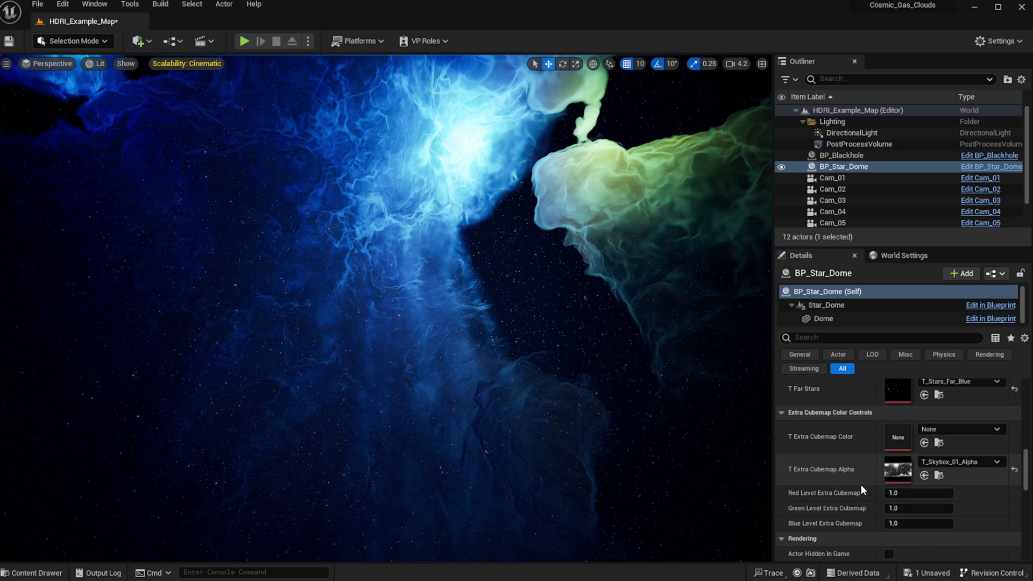
- Reset the T Extra Cubemap Alpha texture to its default, compare the sky, and undo the reset
left_click(1014, 471)
scroll(883, 478, "up", 3)
scroll(893, 480, "down", 2)
right_click_drag(612, 444, 588, 444)
key("ctrl+z")
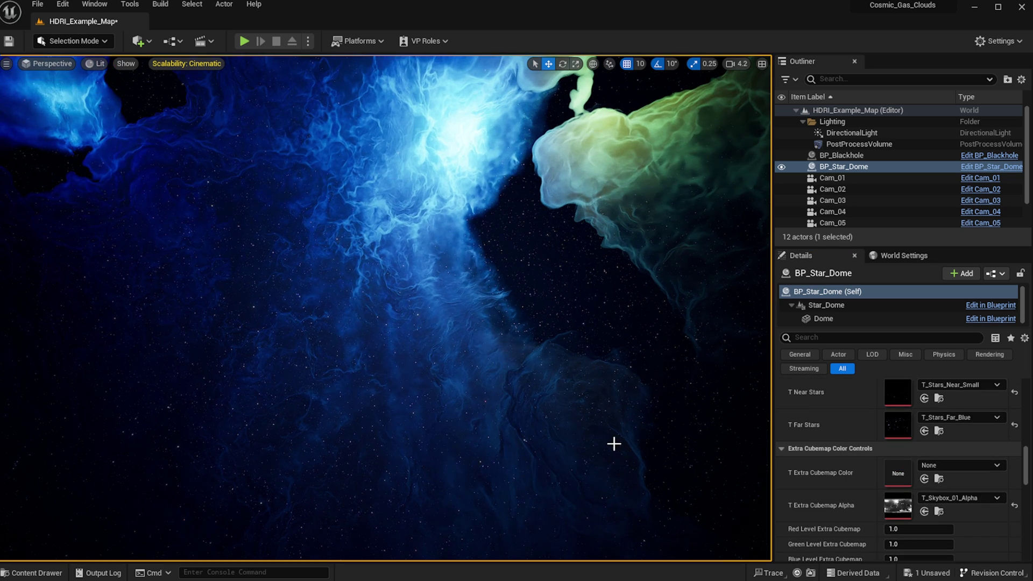
- Try Alpha Strenght values of 100 and 50 on the star dome
scroll(858, 417, "up", 5)
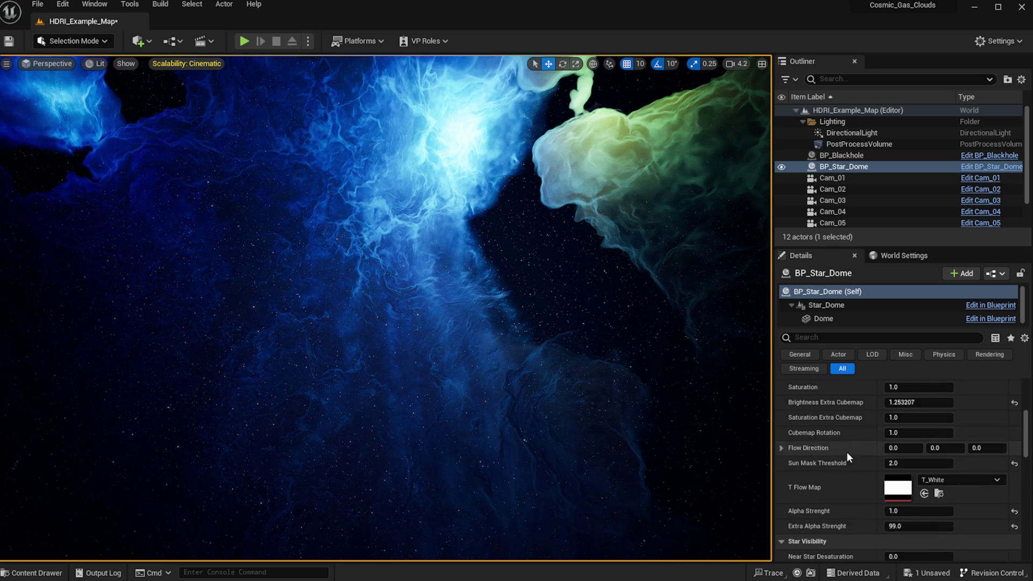
scroll(839, 431, "up", 2)
scroll(839, 490, "down", 2)
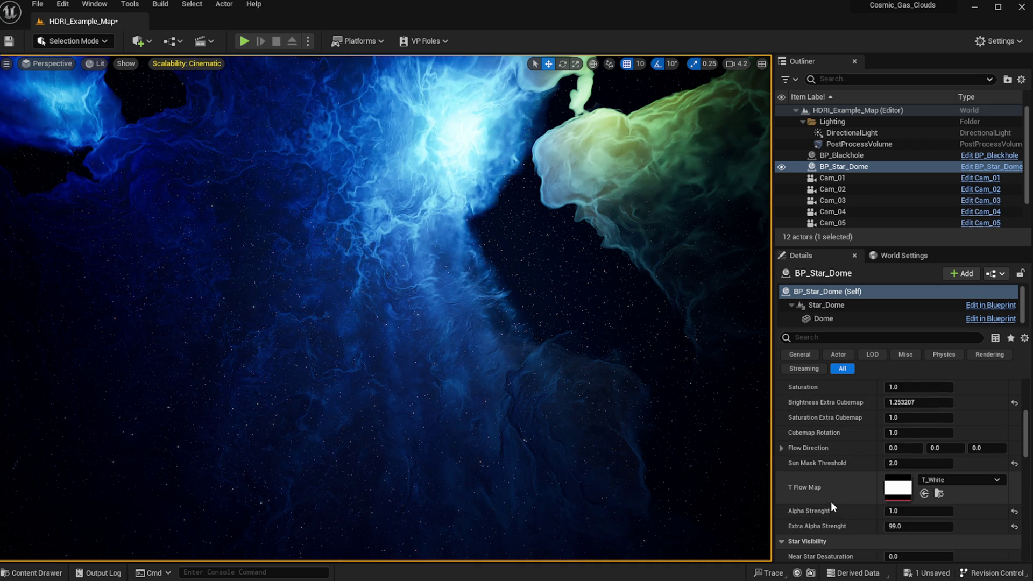
left_click(915, 511)
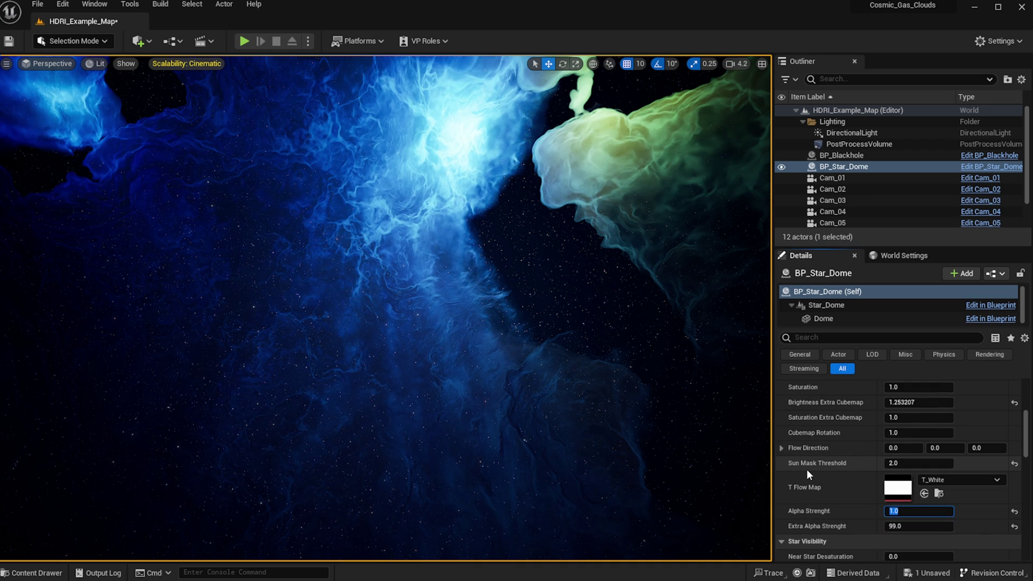
type("100")
key("Return")
type("50")
key("Return")
- Set the Alpha Strenght to 10 and check the nebula around the sun
scroll(853, 466, "down", 4)
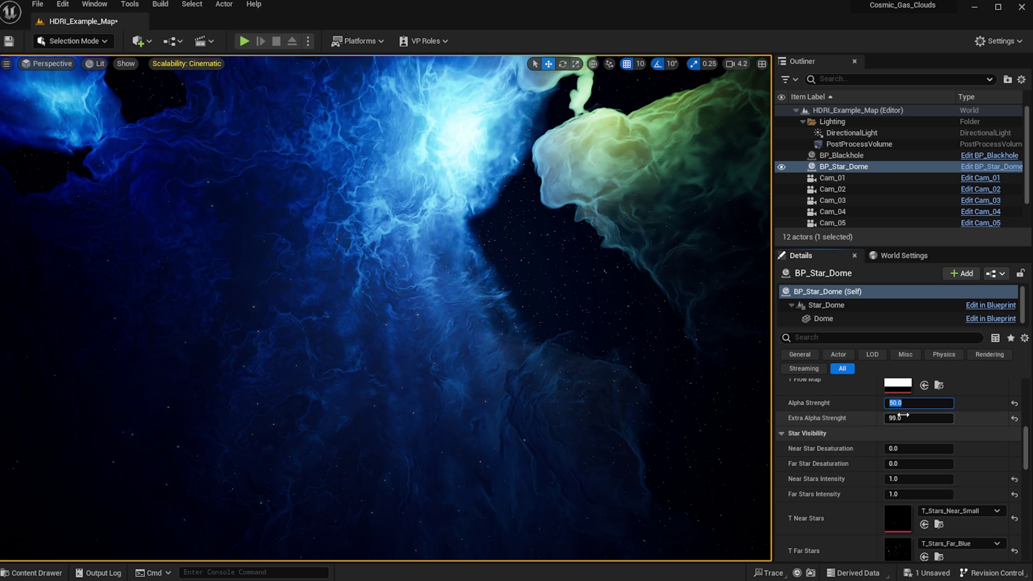
key("Return")
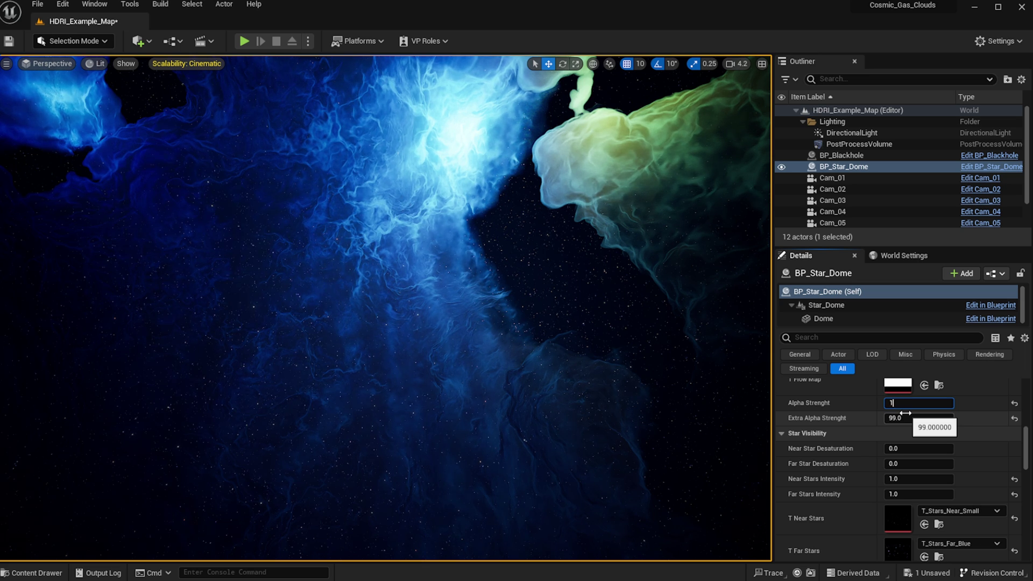
right_click_drag(760, 434, 430, 266)
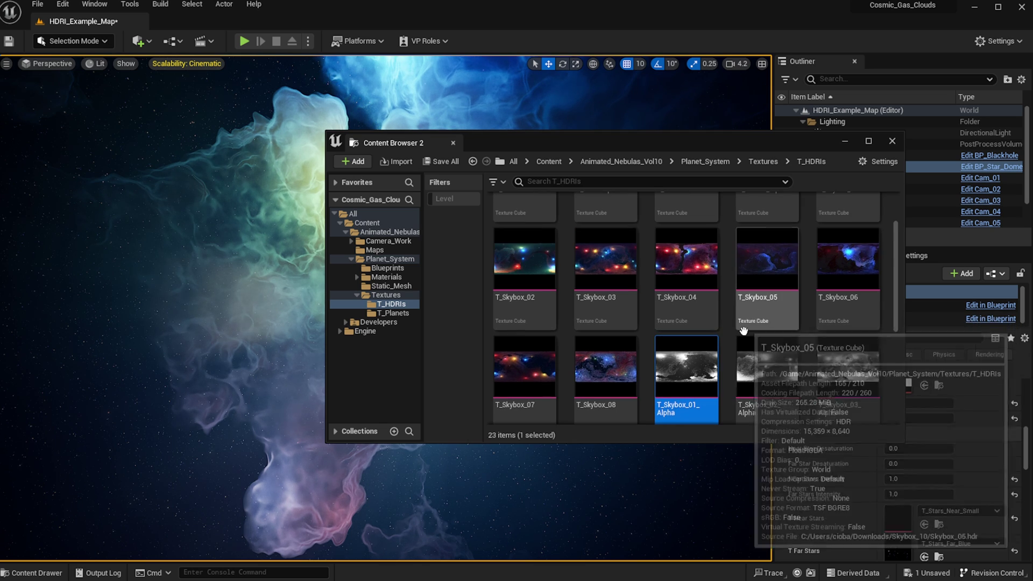
- Assign the T_Skybox_02 texture from the T_HDRIs folder as the T Cubemap Color
scroll(765, 308, "up", 3)
left_click_drag(682, 147, 1032, 121)
scroll(929, 466, "up", 1)
scroll(931, 481, "up", 6)
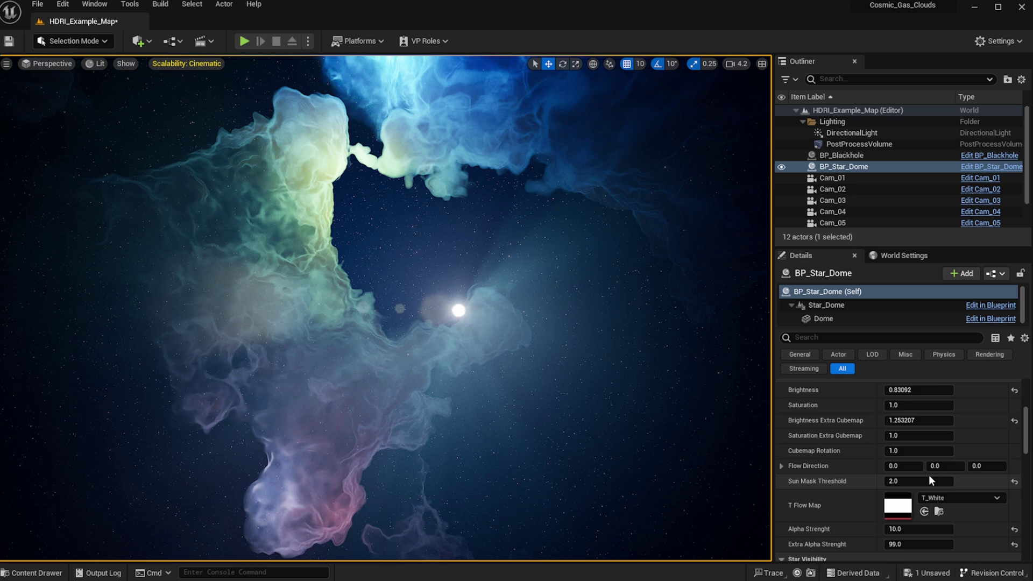
left_click_drag(1032, 409, 889, 431)
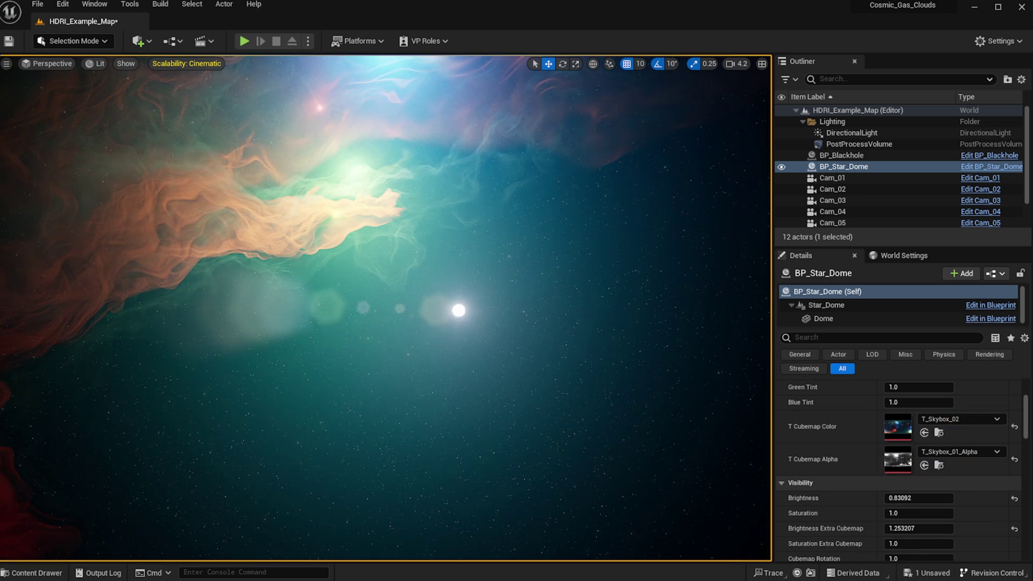
left_click_drag(1032, 419, 910, 458)
- Inspect the new sky around the sun and lower the star dome's Brightness to 0.51092
right_click_drag(623, 362, 484, 462)
right_click_drag(484, 376, 509, 332)
right_click_drag(464, 249, 476, 213)
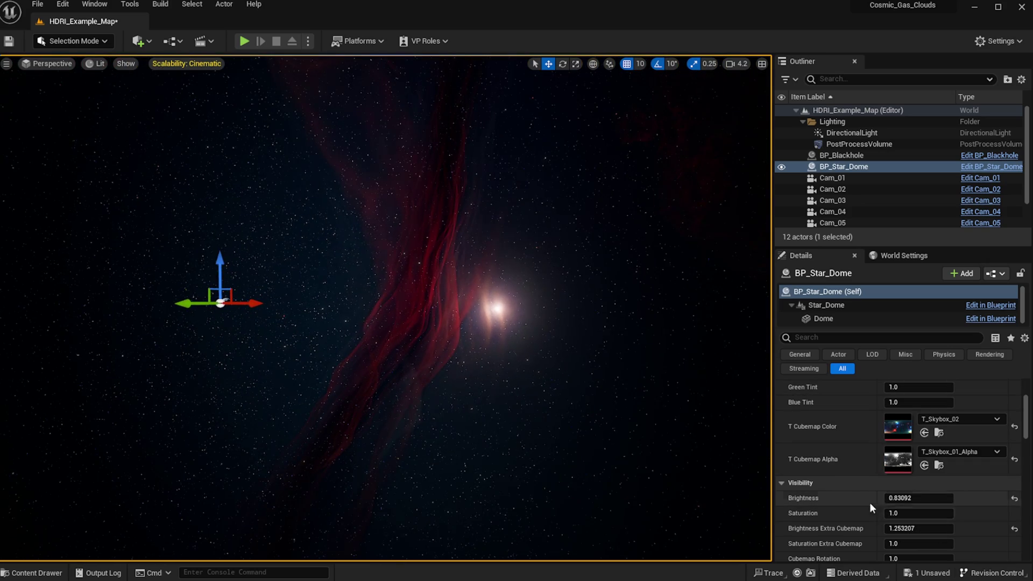
mouse_move(918, 498)
left_mouse_down()
mouse_move(887, 498)
mouse_move(914, 498)
left_mouse_up()
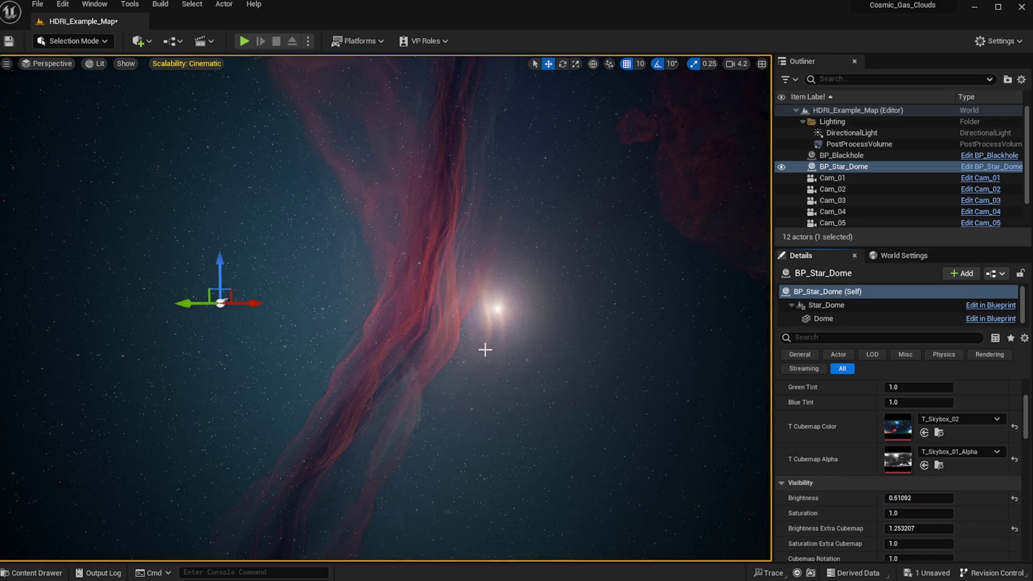
right_click_drag(485, 350, 470, 320)
right_click_drag(452, 372, 306, 296)
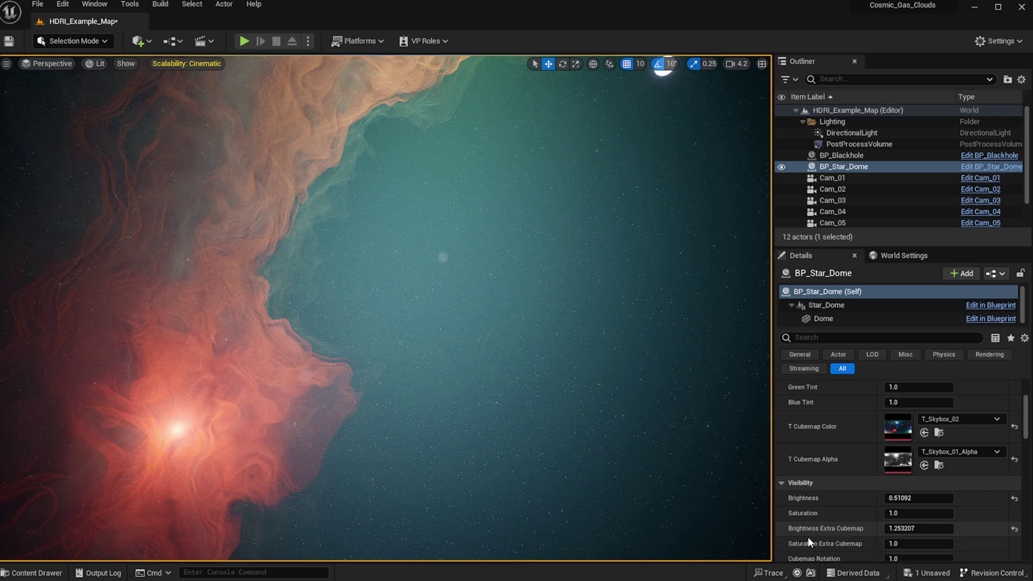
scroll(807, 538, "down", 8)
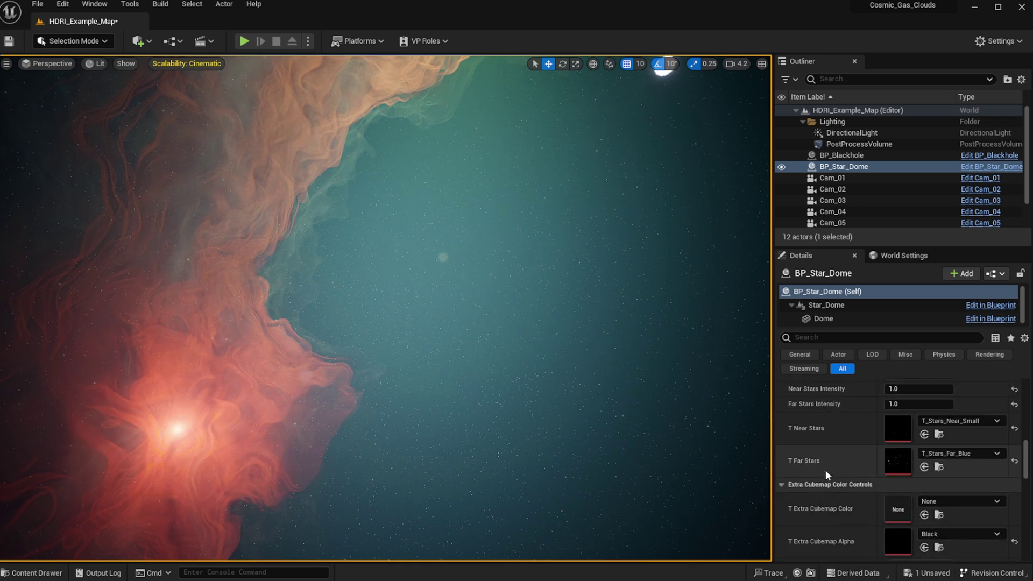
- Assign the T_Skybox_01 texture as the star dome's T Extra Cubemap Color and look over the blended nebula
scroll(825, 470, "down", 2)
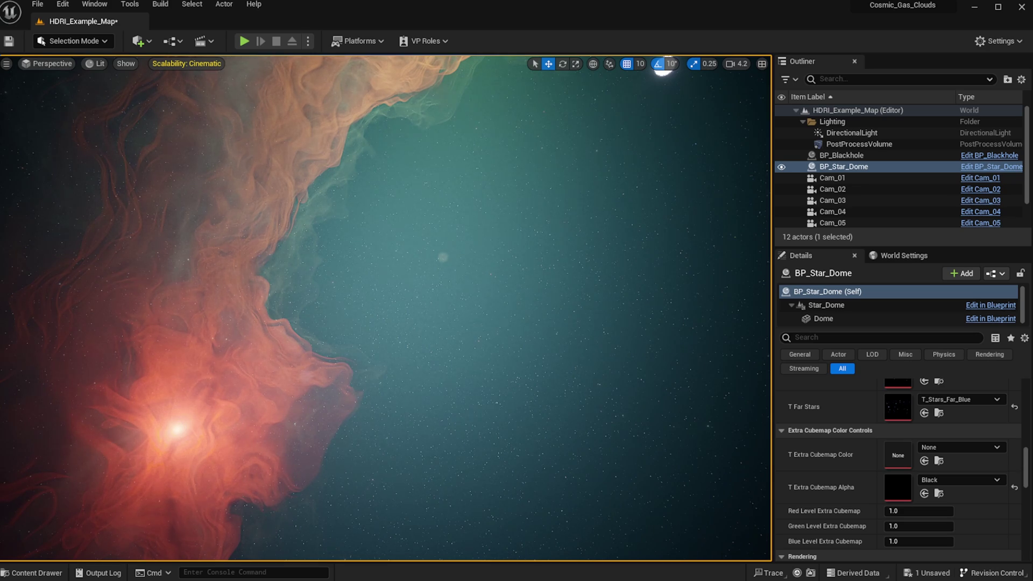
left_click_drag(911, 421, 897, 455)
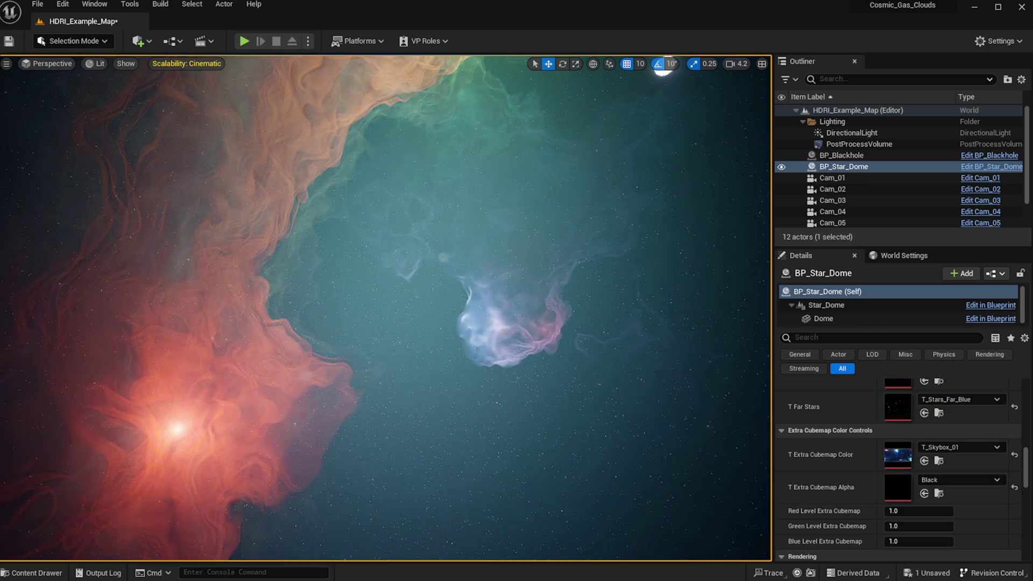
right_click_drag(385, 308, 628, 331)
right_click_drag(443, 365, 597, 425)
right_click_drag(474, 323, 698, 443)
- Lower the star dome's Brightness Extra Cubemap to 0.832182
scroll(839, 453, "up", 8)
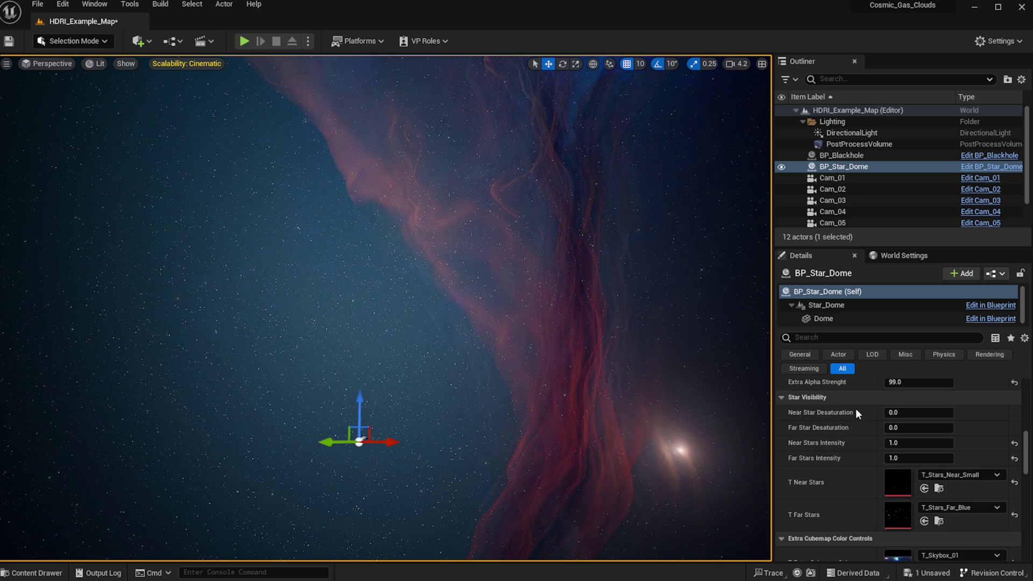
scroll(834, 454, "up", 2)
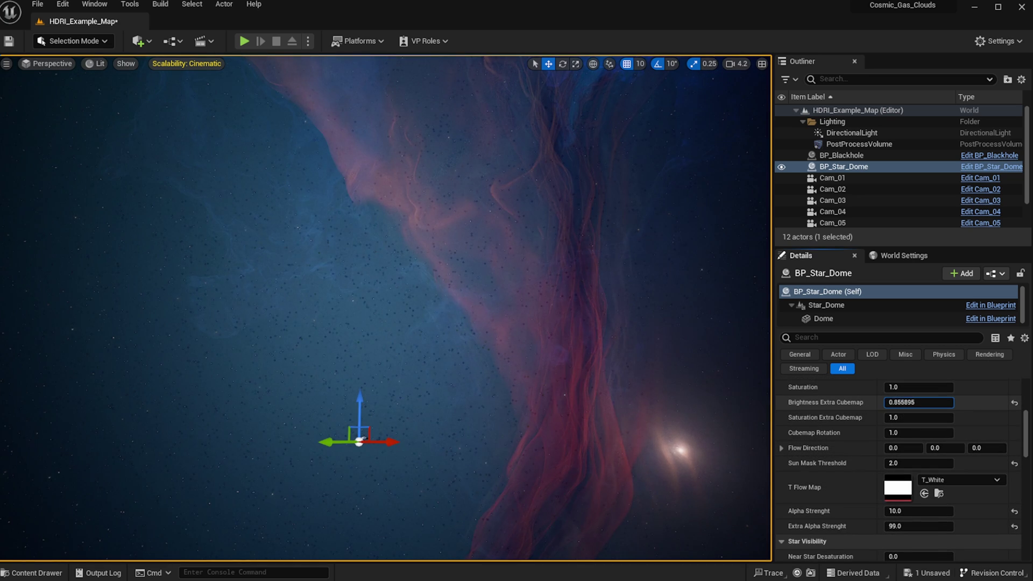
mouse_move(918, 403)
left_mouse_down()
mouse_move(909, 403)
mouse_move(922, 402)
left_mouse_up()
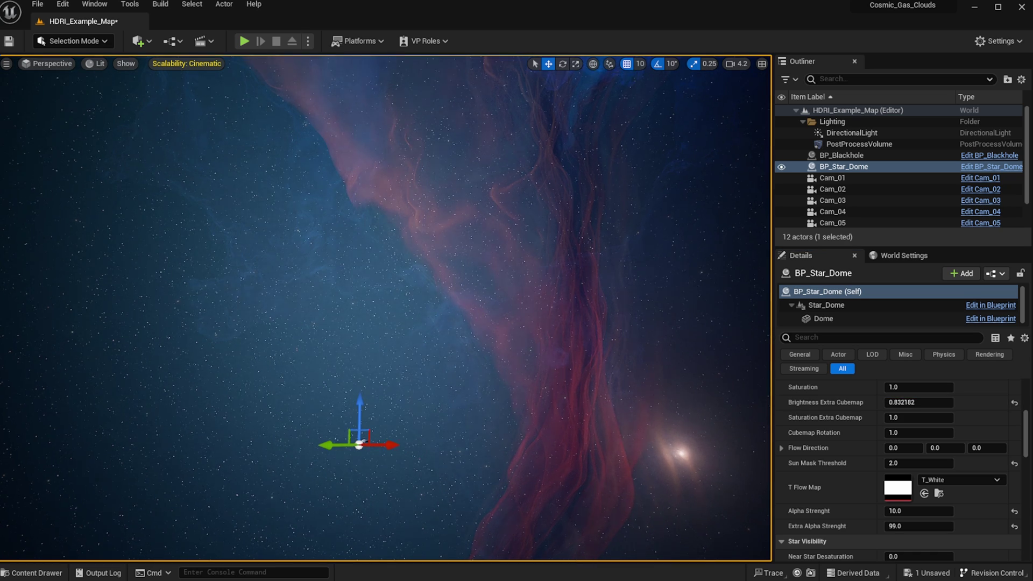
- Set the star dome's Cubemap Rotation to 1.216313 and inspect how the two nebula layers overlap
right_click_drag(558, 362, 325, 506)
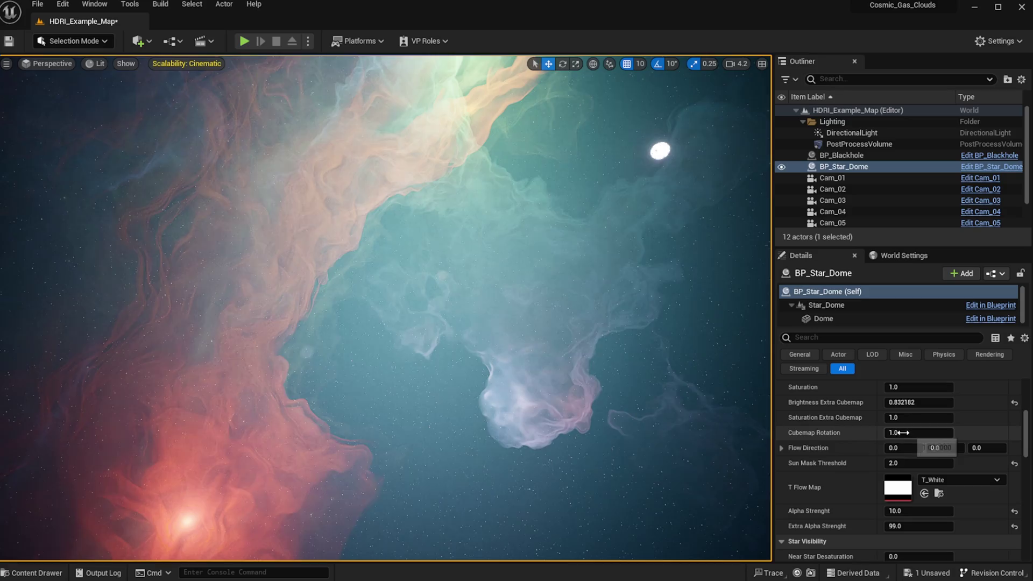
left_click_drag(898, 433, 929, 432)
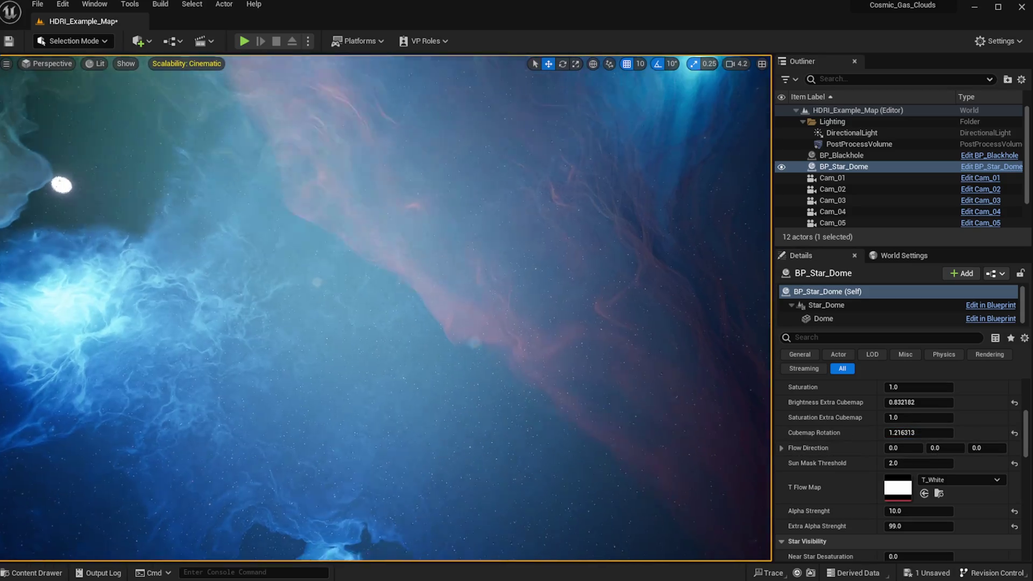
right_click_drag(473, 313, 635, 425)
right_click_drag(560, 413, 560, 242)
right_click_drag(505, 192, 323, 366)
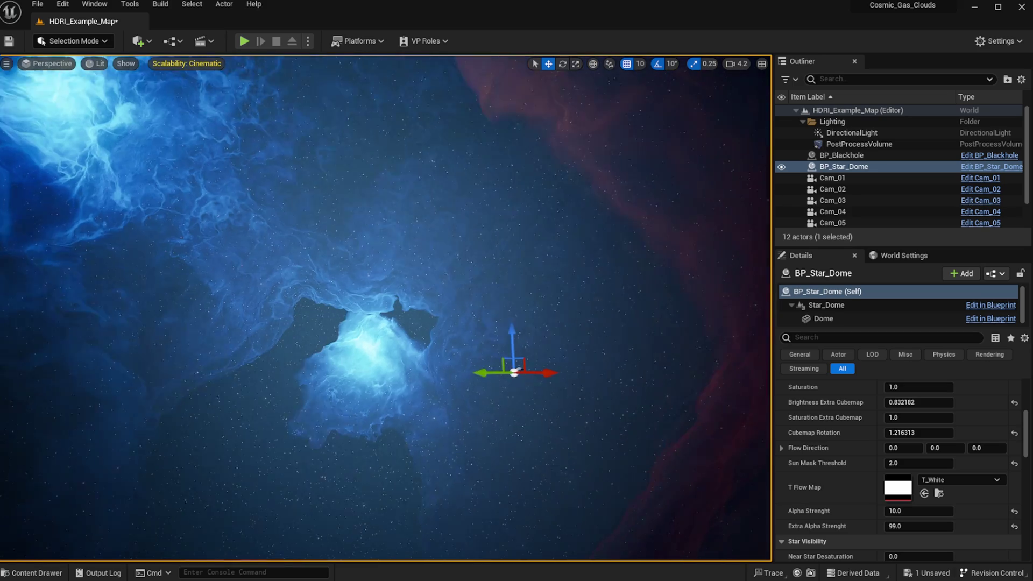
right_click_drag(516, 371, 430, 342)
- Reset the star dome's T Extra Cubemap Color to its default
scroll(954, 483, "down", 3)
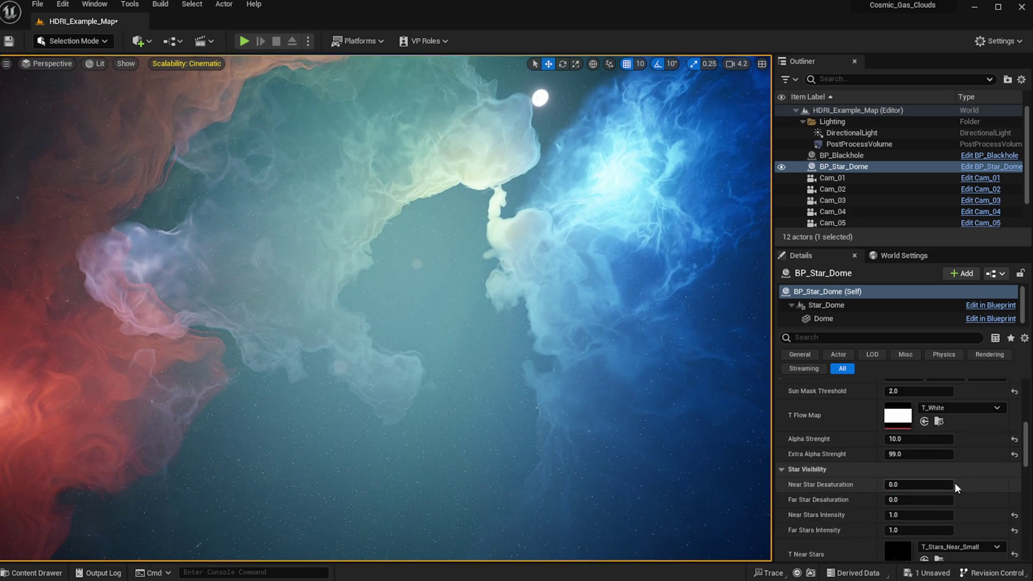
scroll(954, 483, "down", 3)
scroll(960, 484, "down", 3)
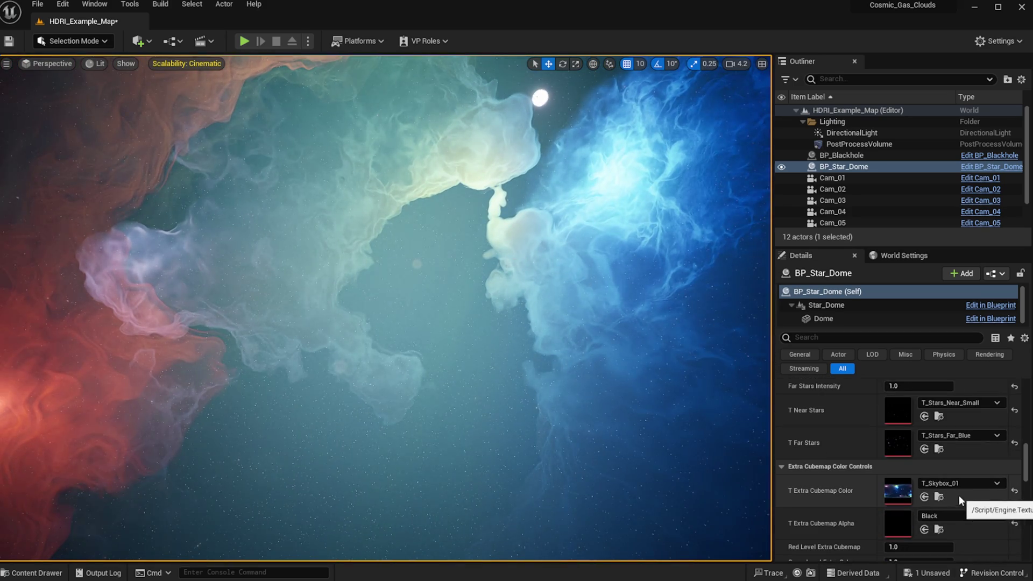
left_click(1014, 492)
- Assign T_Skybox_03_Alpha as the T Cubemap Alpha and look at the sky around the sun
scroll(858, 460, "up", 10)
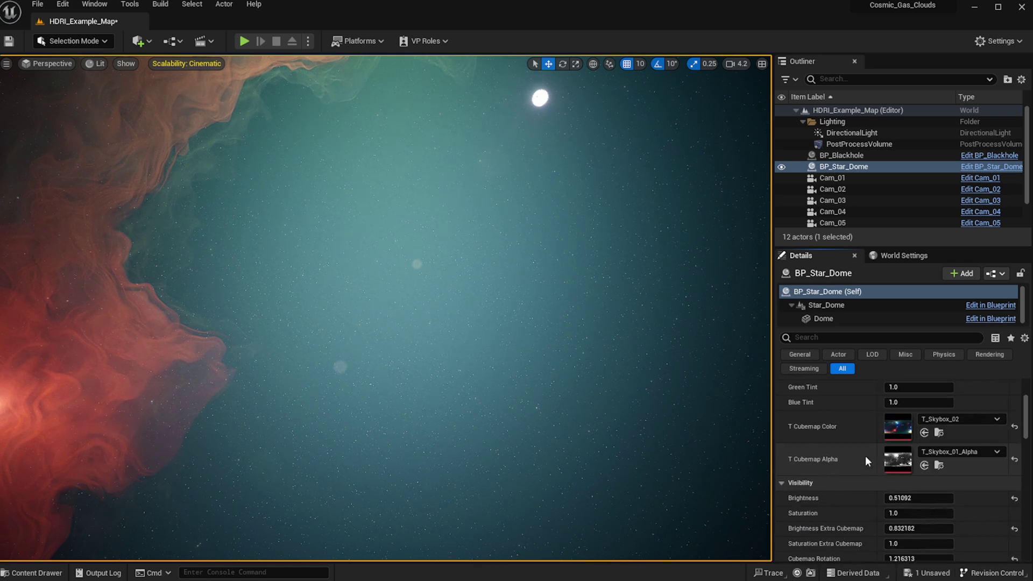
scroll(865, 456, "up", 1)
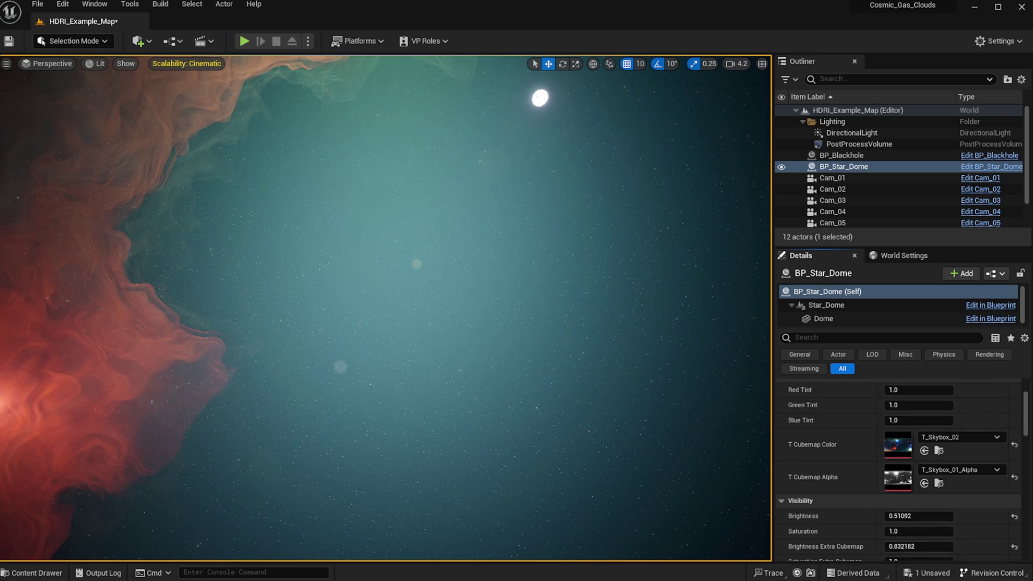
left_click_drag(1032, 463, 911, 474)
right_click_drag(385, 308, 650, 383)
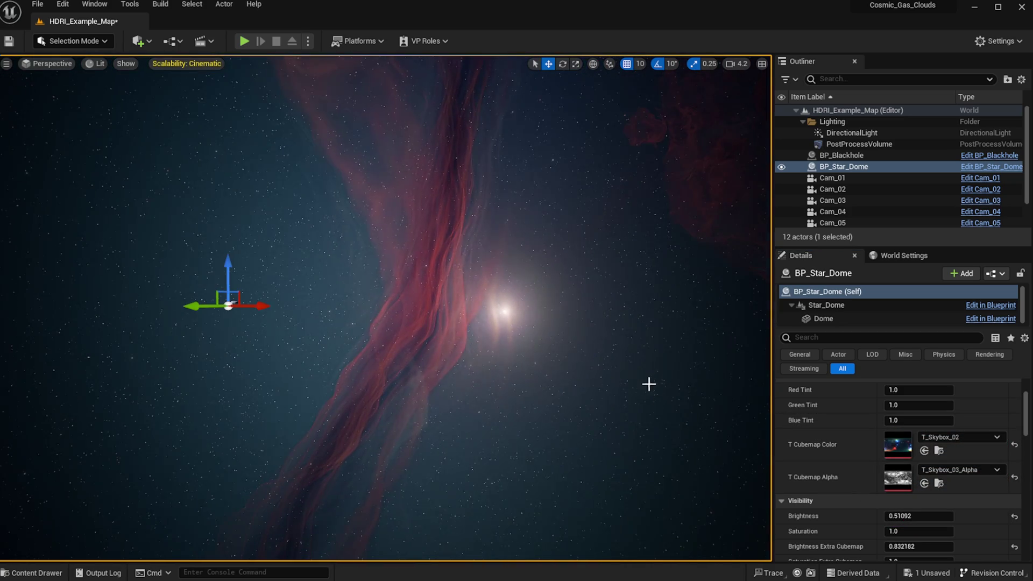
- Assign T_Skybox_03 as the T Cubemap Color and look around the new nebula
scroll(863, 446, "up", 3)
scroll(853, 476, "down", 2)
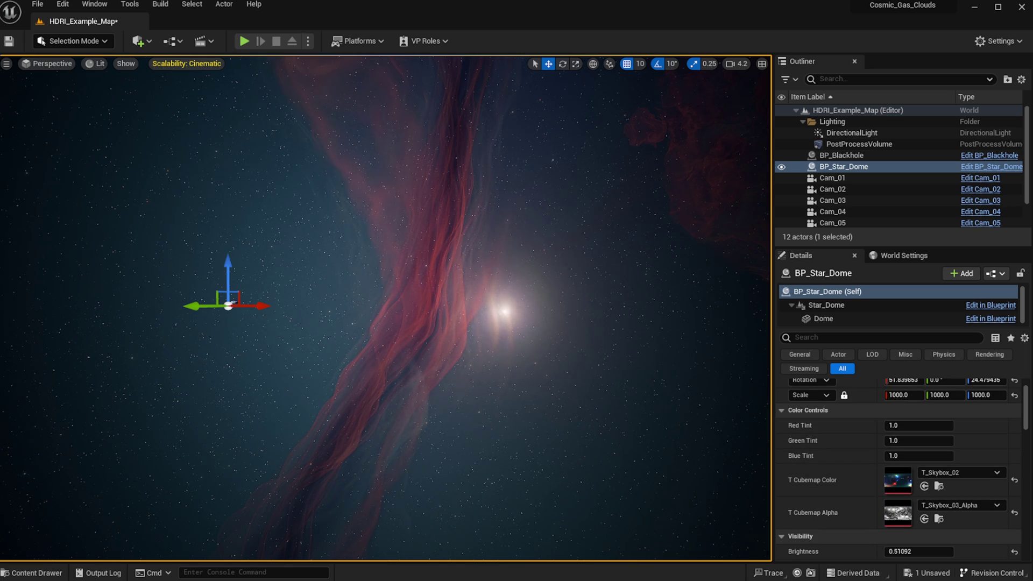
left_click_drag(1032, 468, 898, 481)
right_click_drag(417, 297, 226, 253)
right_click_drag(386, 308, 646, 301)
right_click_drag(516, 290, 632, 277)
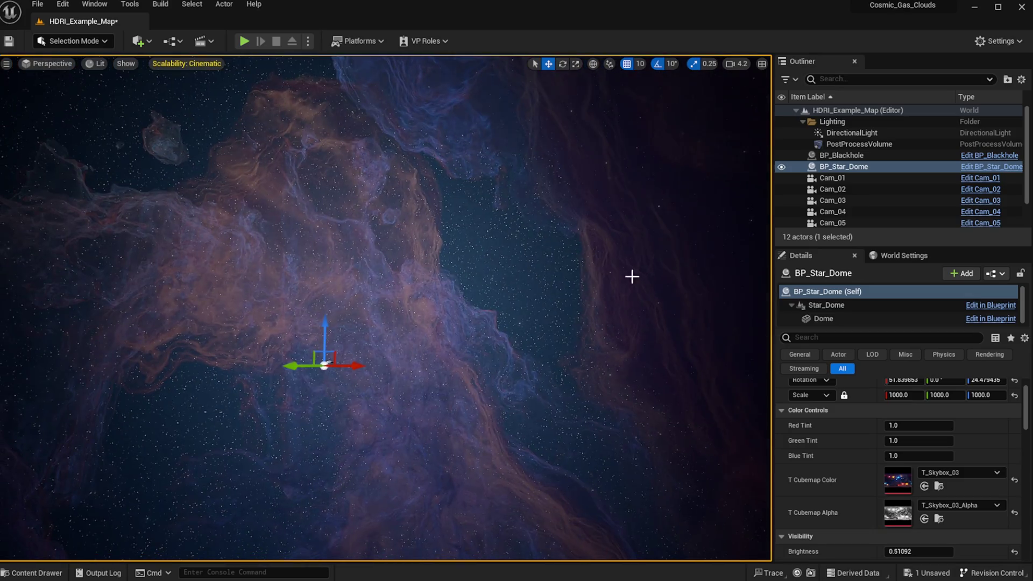
- Raise the star dome's Brightness to 0.74292 and check the nebula
scroll(854, 467, "down", 4)
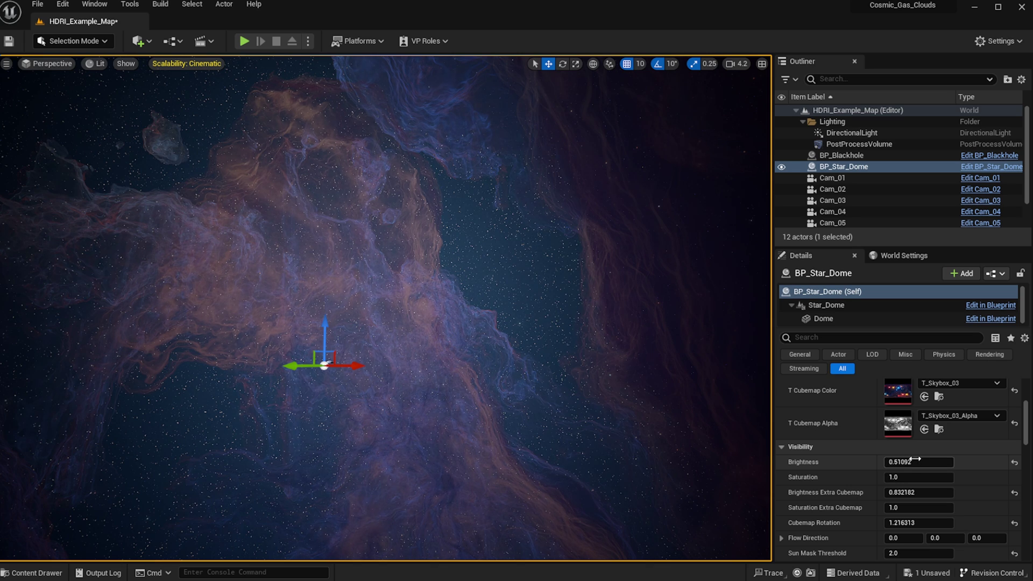
left_click_drag(915, 460, 958, 461)
mouse_move(505, 380)
right_mouse_down()
mouse_move(409, 253)
mouse_move(505, 380)
right_mouse_up()
- Try an Alpha Strenght of 20, settle on 25, and check the stars behind the nebula
scroll(968, 538, "down", 4)
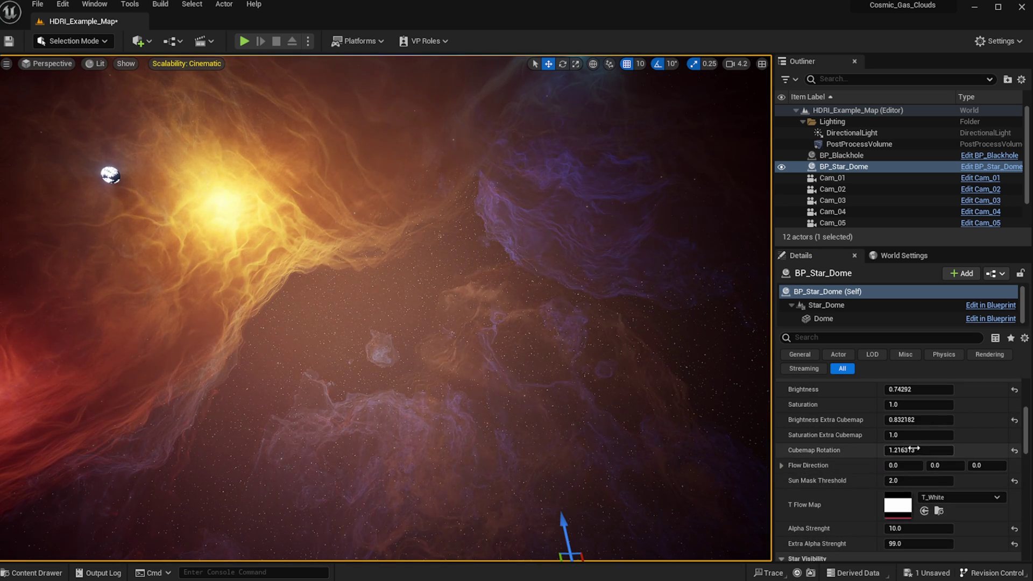
scroll(899, 487, "up", 2)
scroll(893, 487, "up", 5)
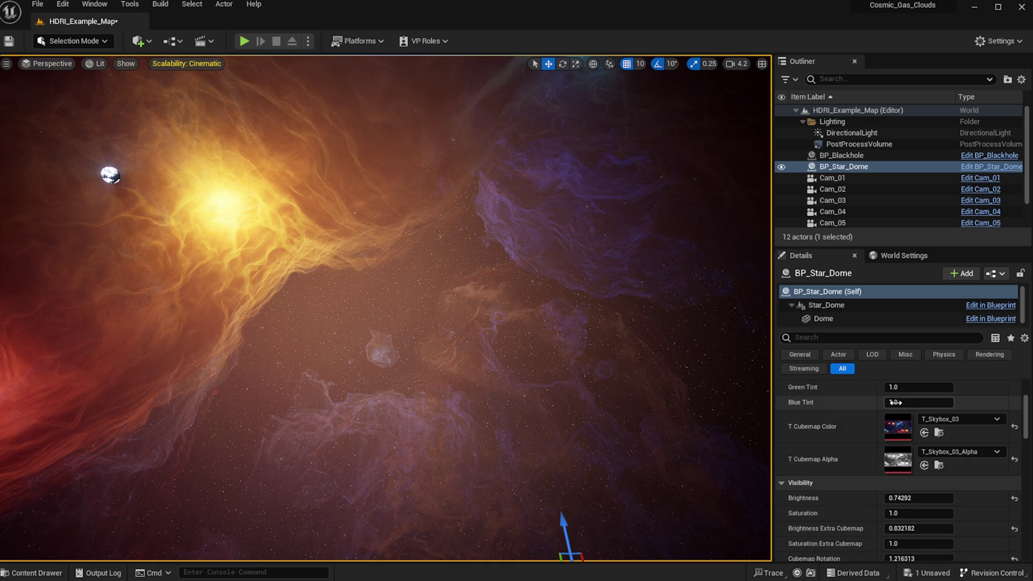
scroll(867, 468, "down", 4)
scroll(882, 476, "down", 1)
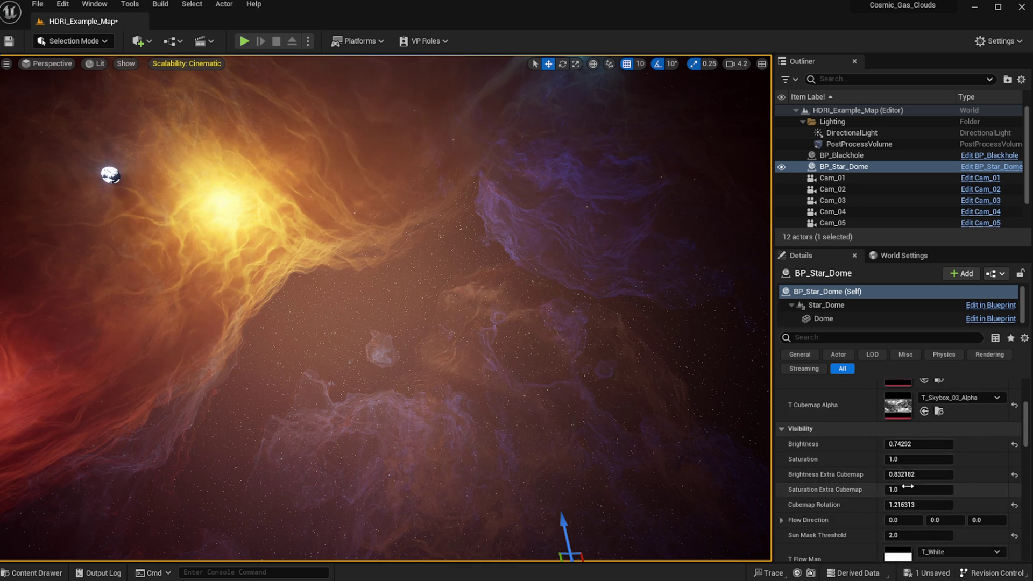
scroll(882, 520, "down", 4)
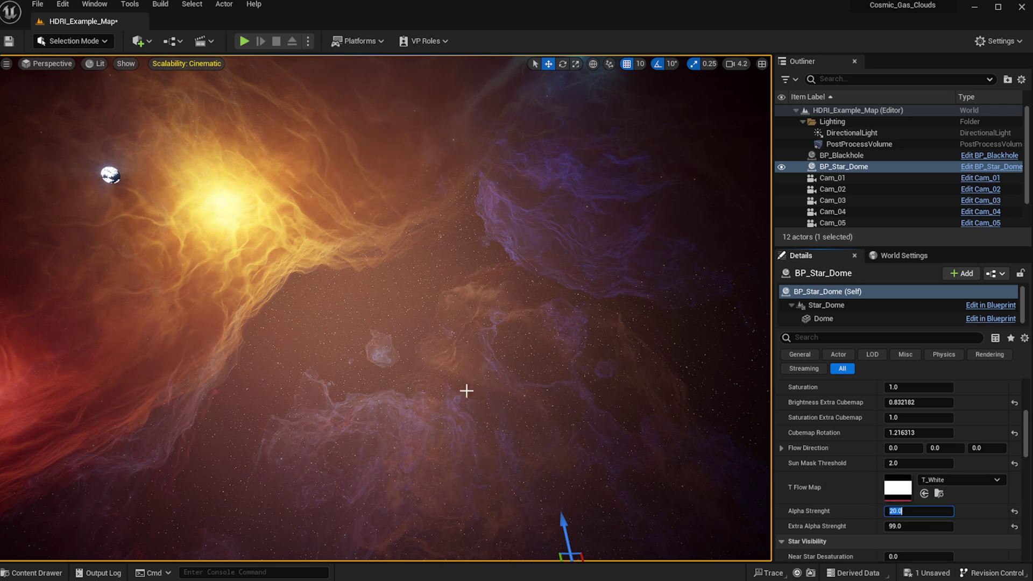
right_click_drag(466, 390, 215, 408)
right_click_drag(336, 343, 392, 364)
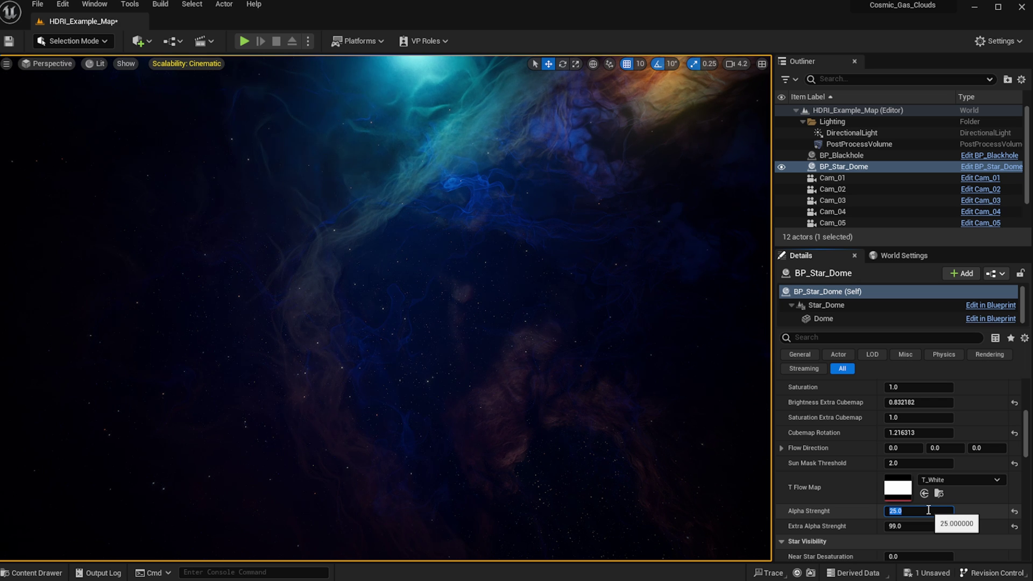
mouse_move(483, 259)
right_mouse_down()
mouse_move(559, 245)
mouse_move(482, 259)
right_mouse_up()
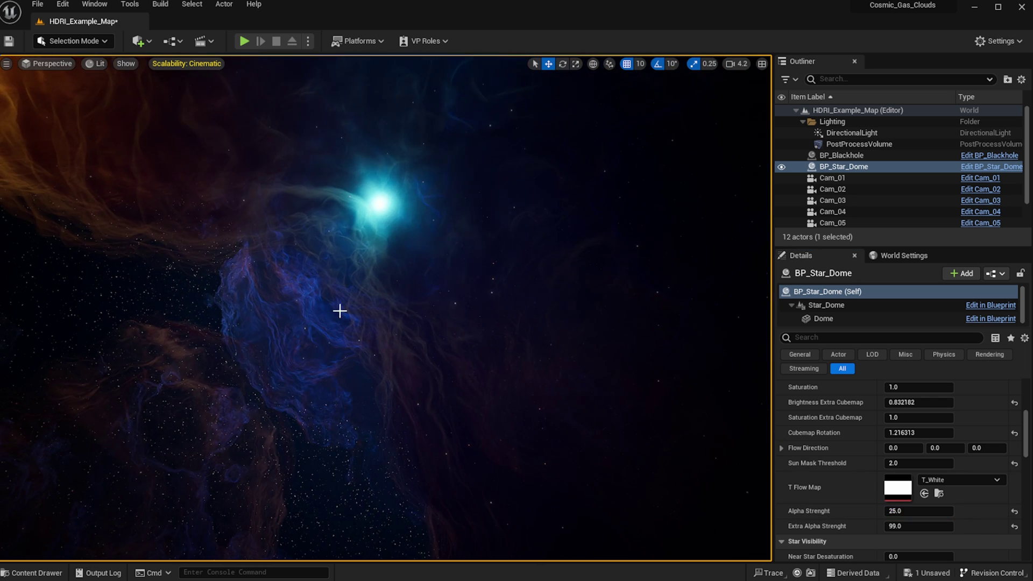
right_click_drag(339, 310, 458, 284)
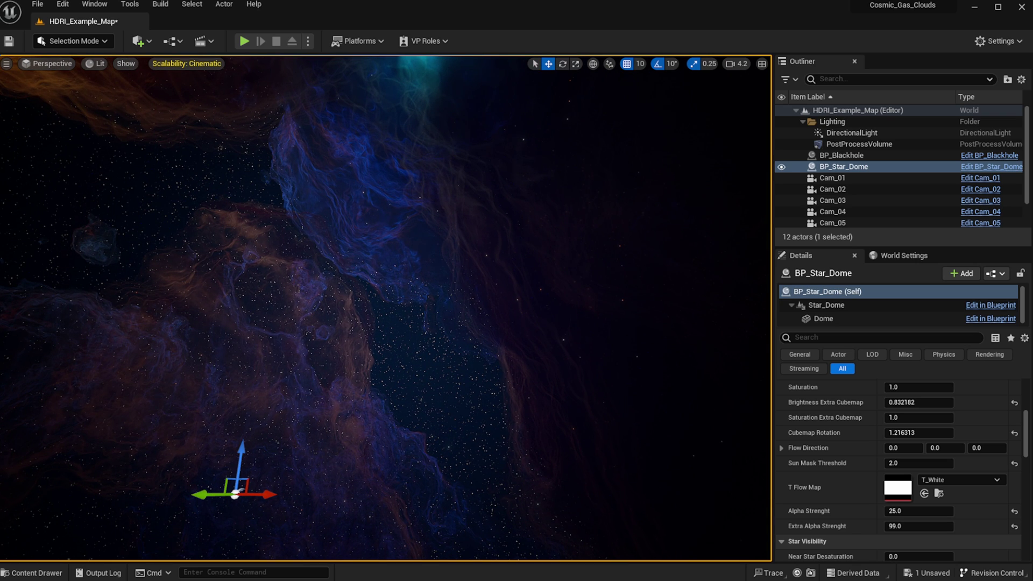
- Assign T_Skybox_04 as the T Cubemap Color and T_Skybox_04_Alpha as the T Cubemap Alpha
scroll(980, 428, "down", 1)
left_click_drag(979, 428, 905, 454)
scroll(930, 420, "up", 8)
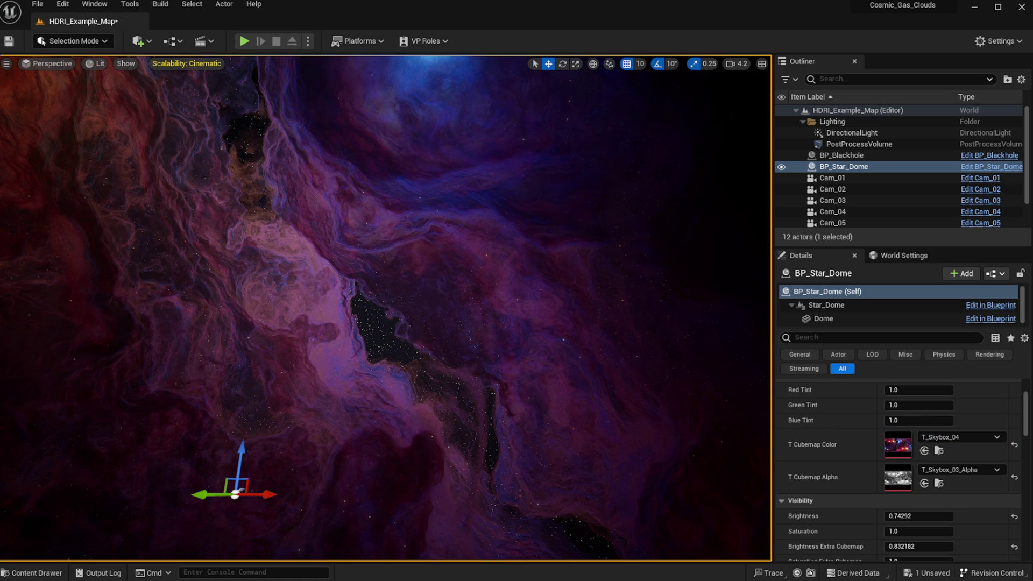
left_click_drag(1020, 485, 900, 484)
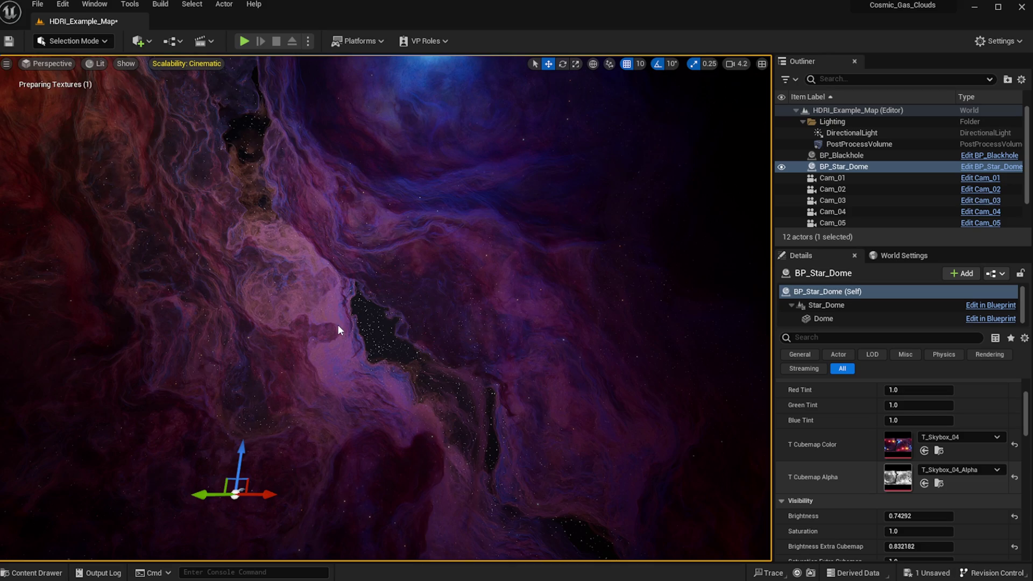
- Change the directional light's angle interactively in the viewport and look around the red and purple nebula
right_click_drag(337, 325, 83, 246)
right_click_drag(365, 210, 366, 209)
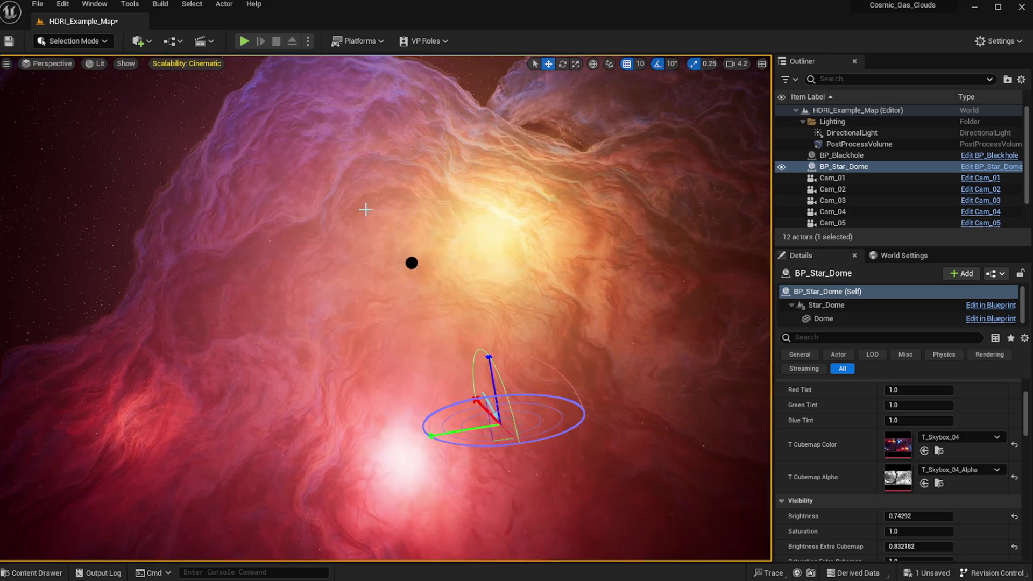
key("ctrl+l")
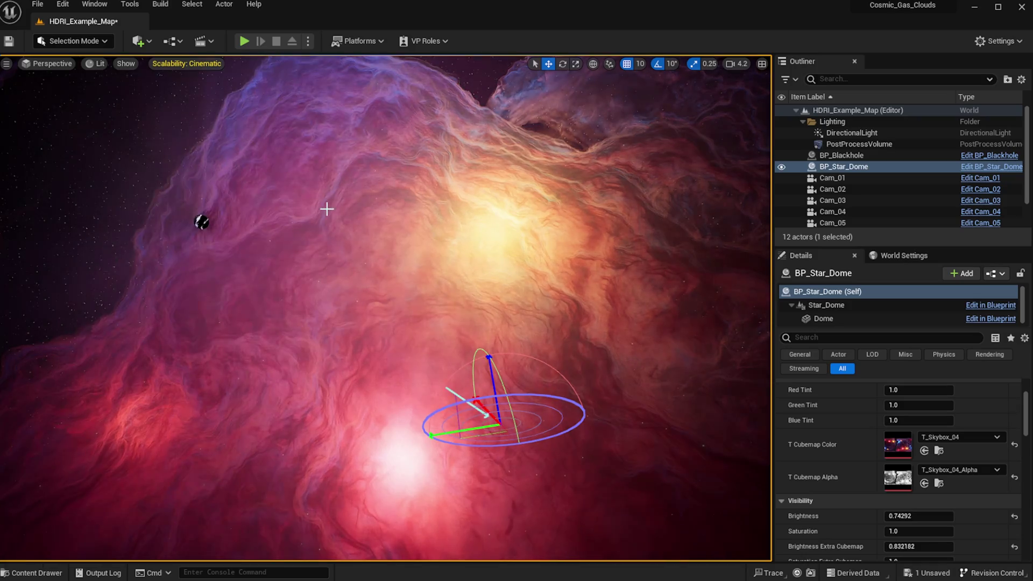
mouse_move(320, 202)
right_mouse_down()
mouse_move(353, 62)
mouse_move(290, 269)
mouse_move(320, 202)
right_mouse_up()
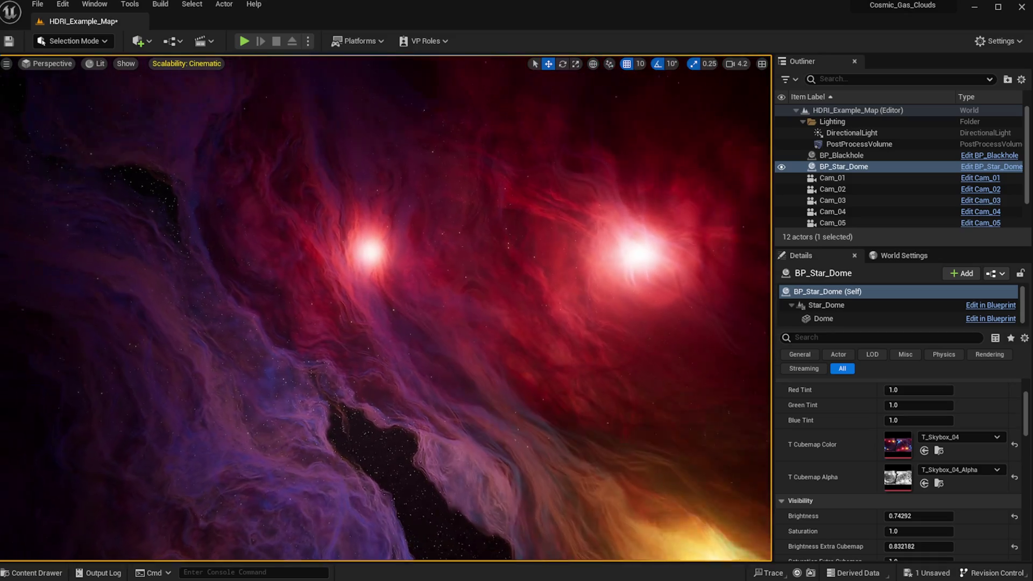
right_click_drag(331, 271, 332, 272)
right_click_drag(260, 345, 260, 345)
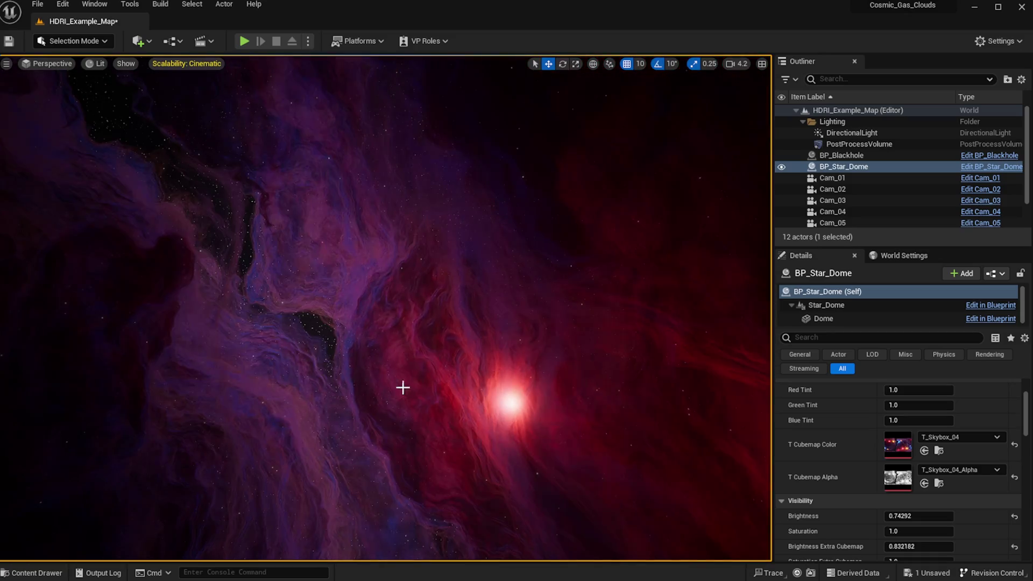
right_click_drag(402, 388, 403, 387)
- Pilot Cam_01 to see the nebula from that camera
left_click(839, 179)
right_click(842, 181)
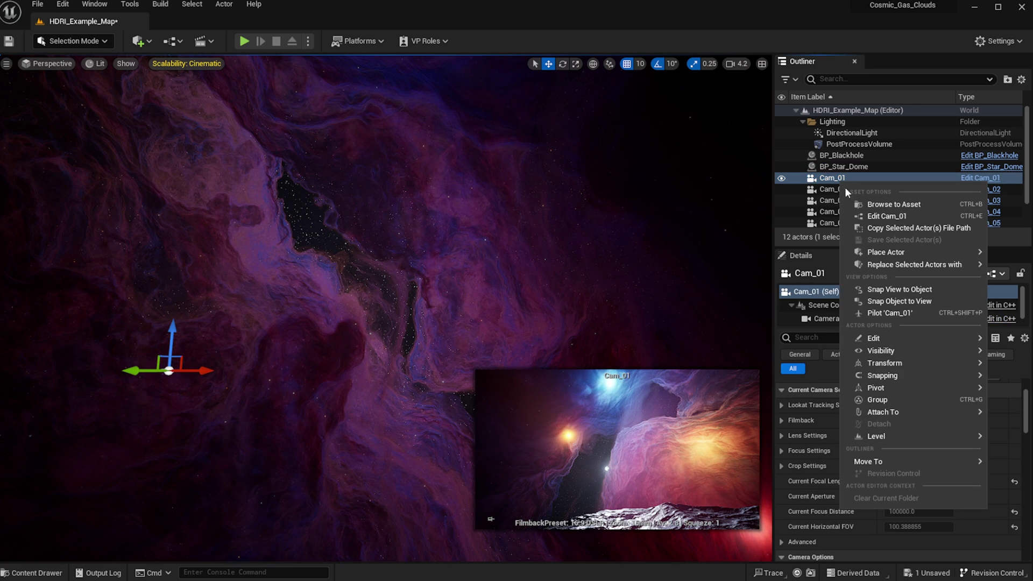
left_click(886, 312)
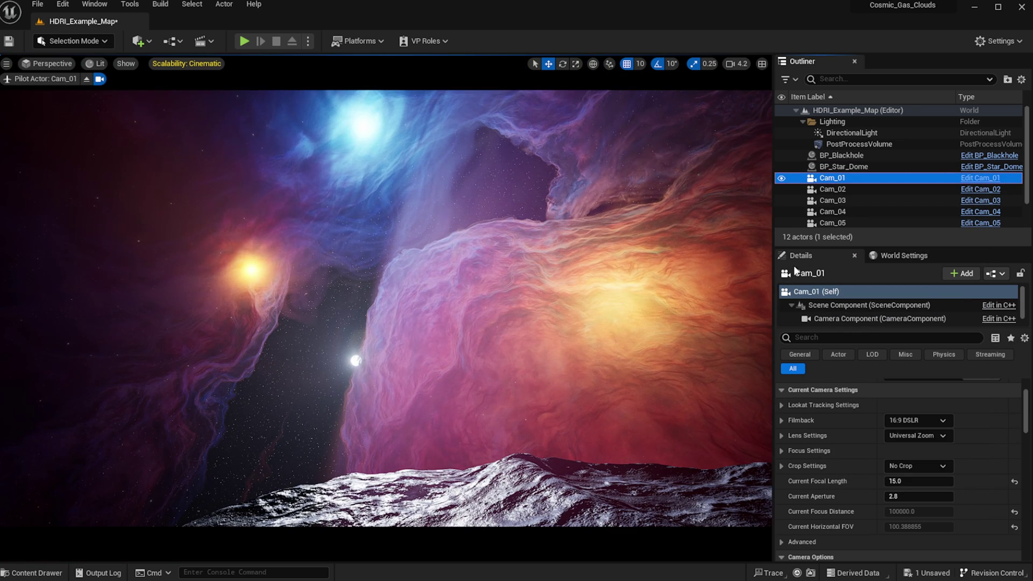
- Pilot Cam_02 to see the nebula from that camera
left_click(833, 190)
right_click(835, 189)
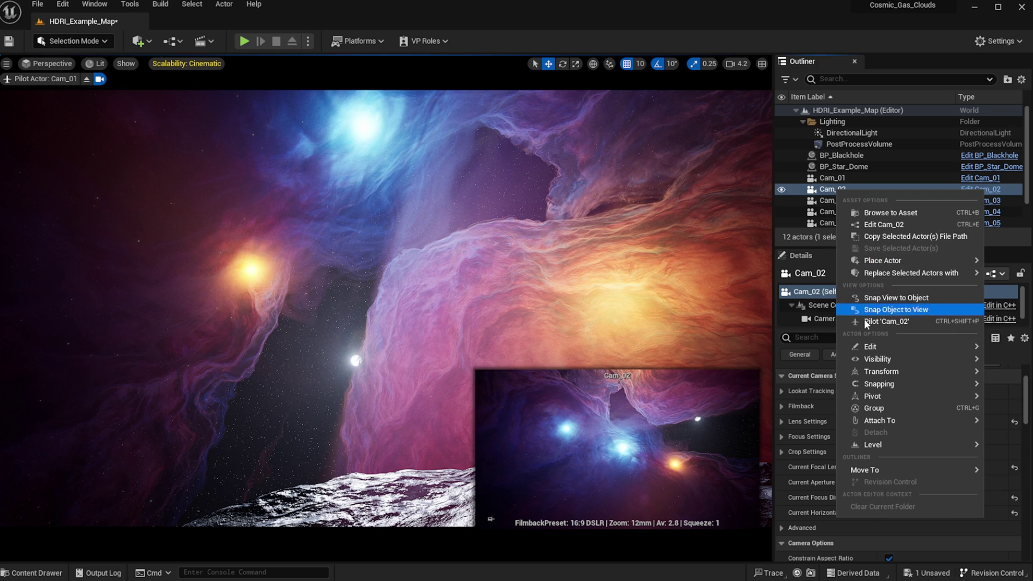
left_click(866, 315)
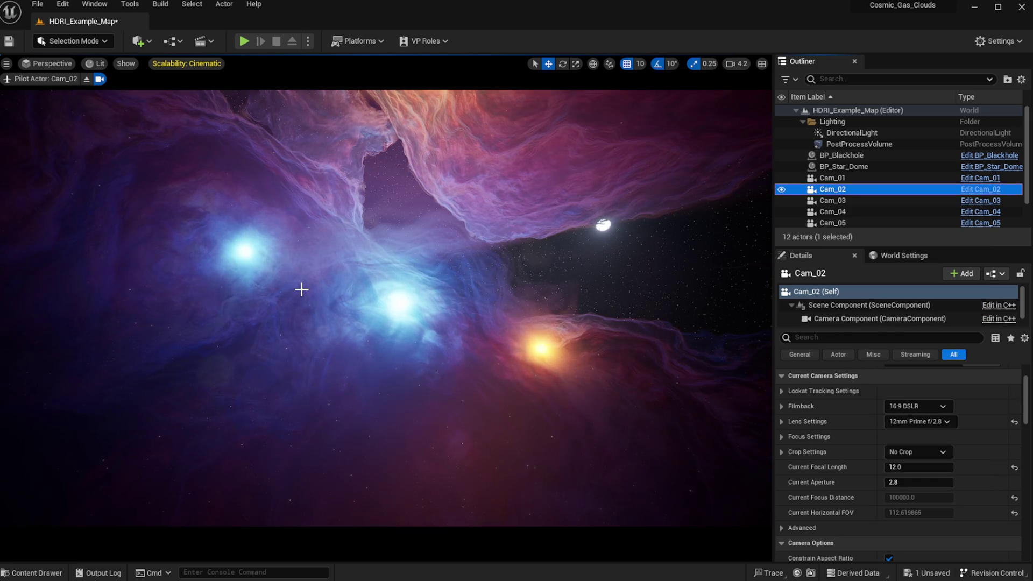
- Tilt the piloted Cam_02 up toward the orange glow and change the directional light's angle interactively
right_click_drag(386, 308, 398, 290)
right_click_drag(333, 452, 333, 452)
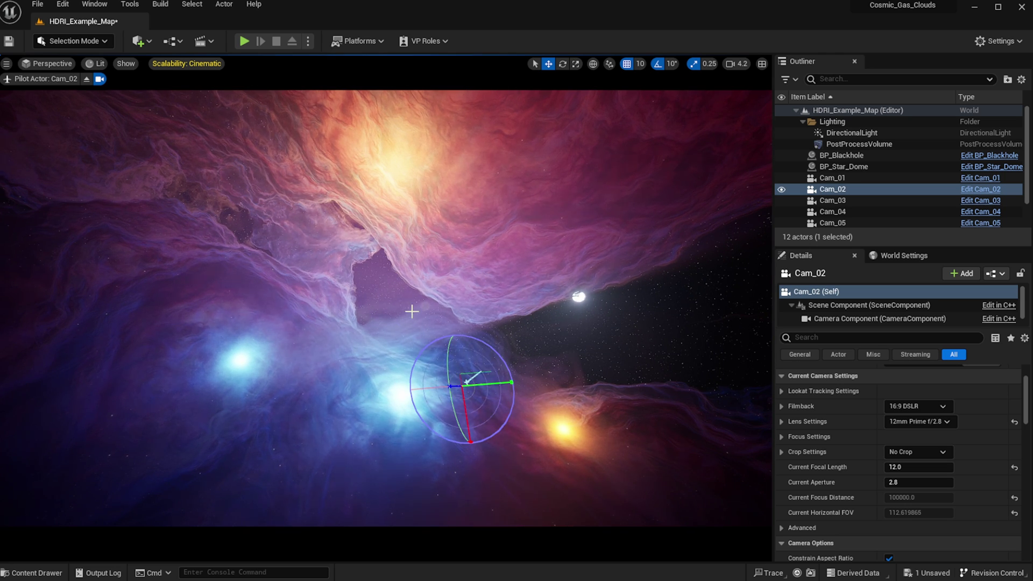
key("ctrl+l")
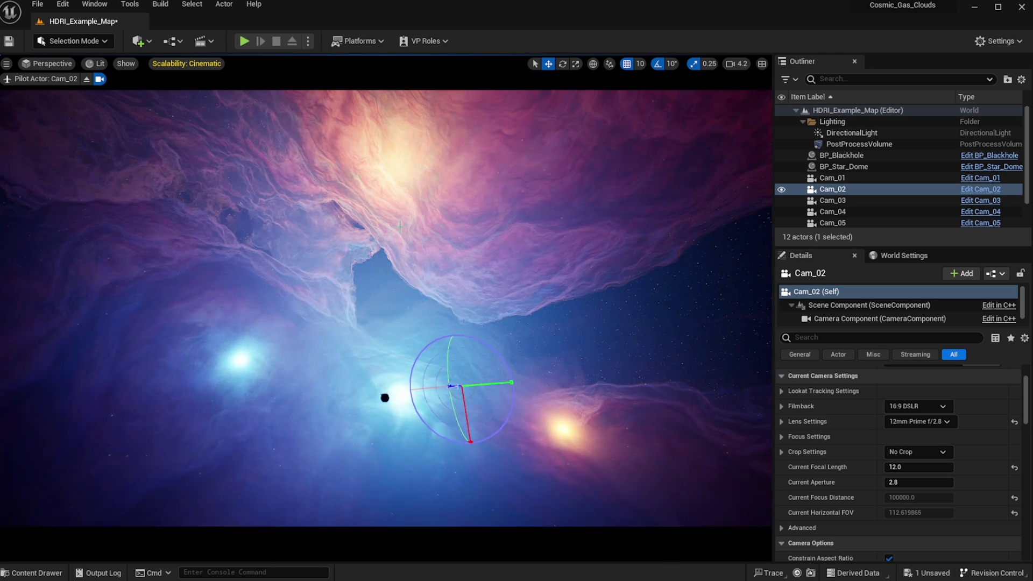
- Angle the directional light so the sun sits in the dark nebula gap, and set BP_Star_Dome's Sun Mask Threshold to 0.0
right_click_drag(399, 227, 505, 200)
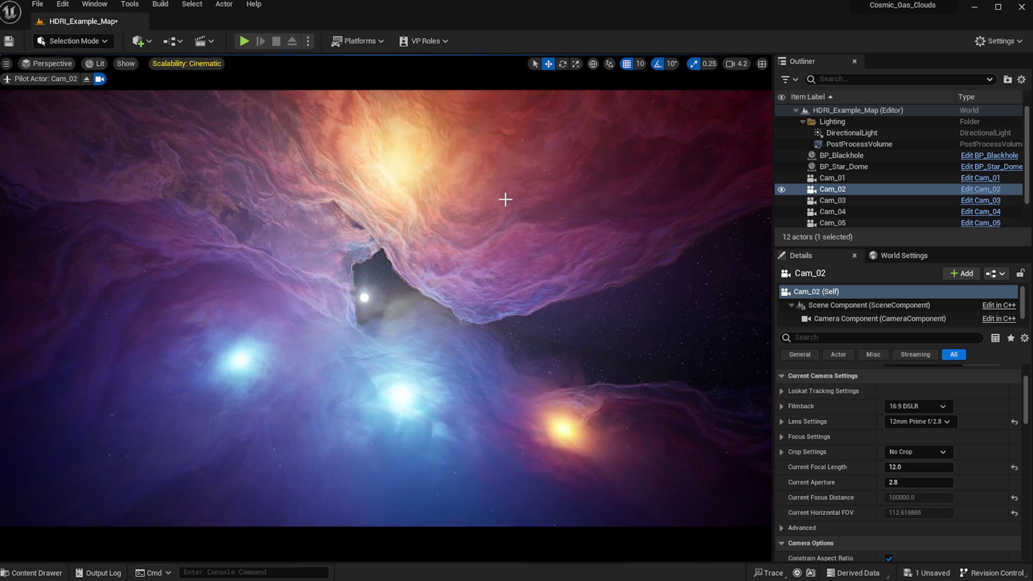
scroll(950, 404, "up", 3)
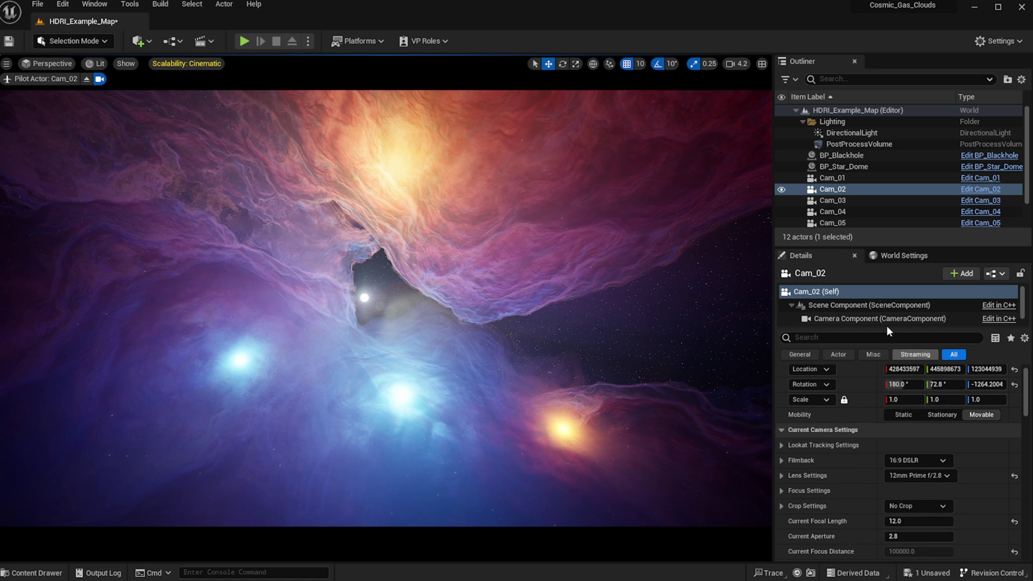
left_click(839, 167)
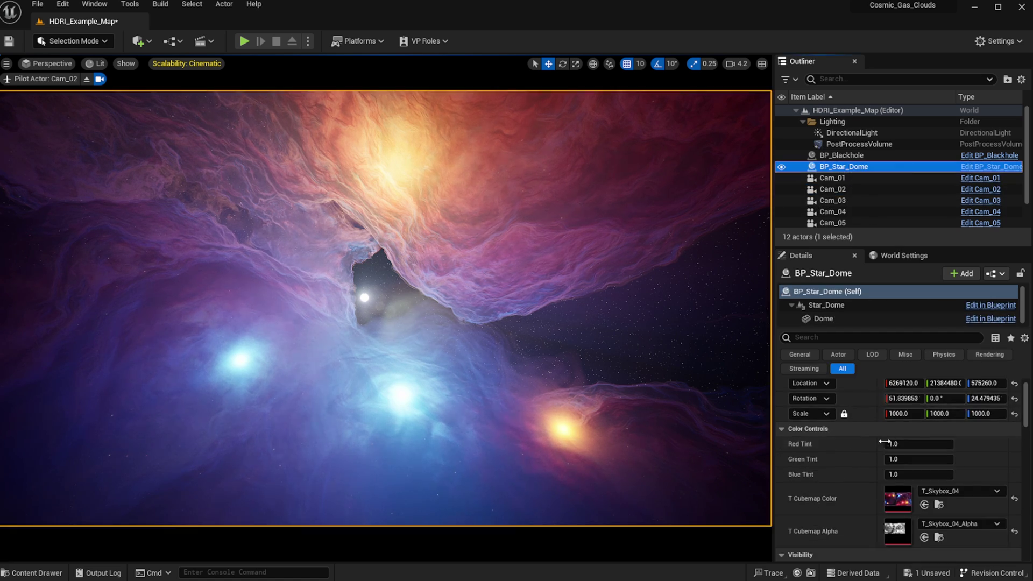
scroll(862, 488, "down", 4)
scroll(909, 497, "down", 4)
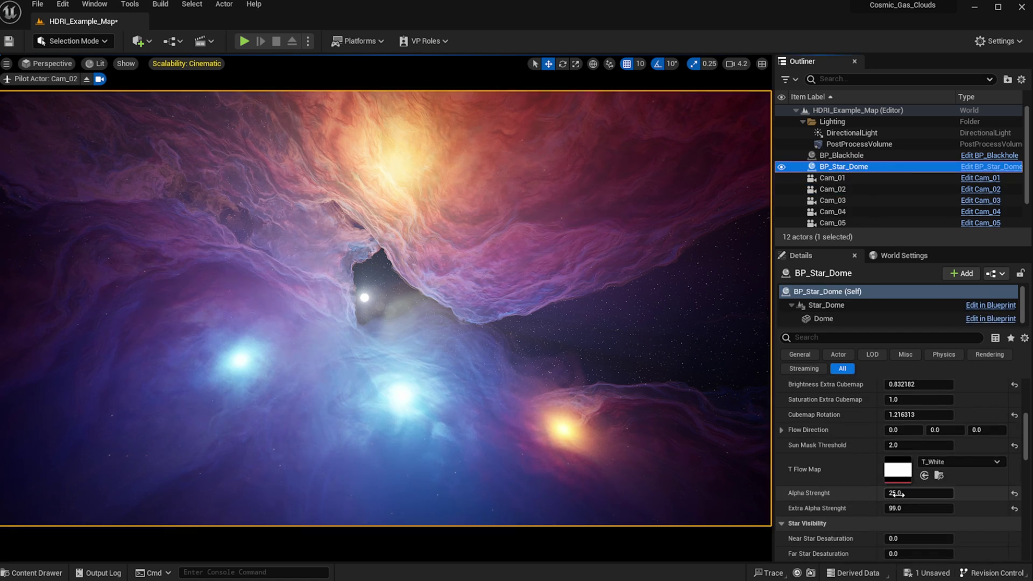
scroll(889, 523, "down", 4)
scroll(878, 493, "up", 4)
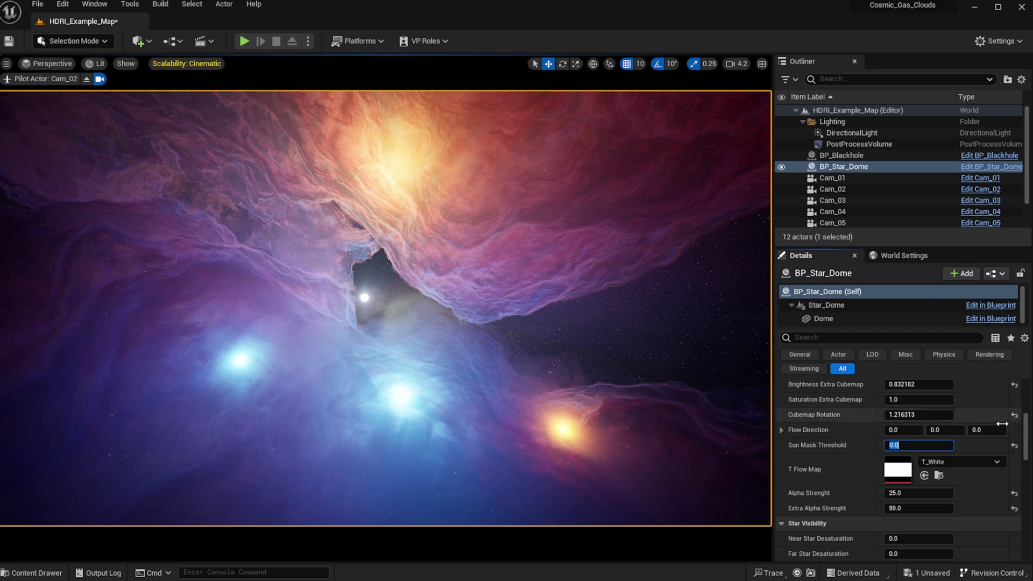
- Assign T_Skybox_05 as the star dome's cubemap color and T_Skybox_05_Alpha as its cubemap alpha
scroll(970, 405, "up", 5)
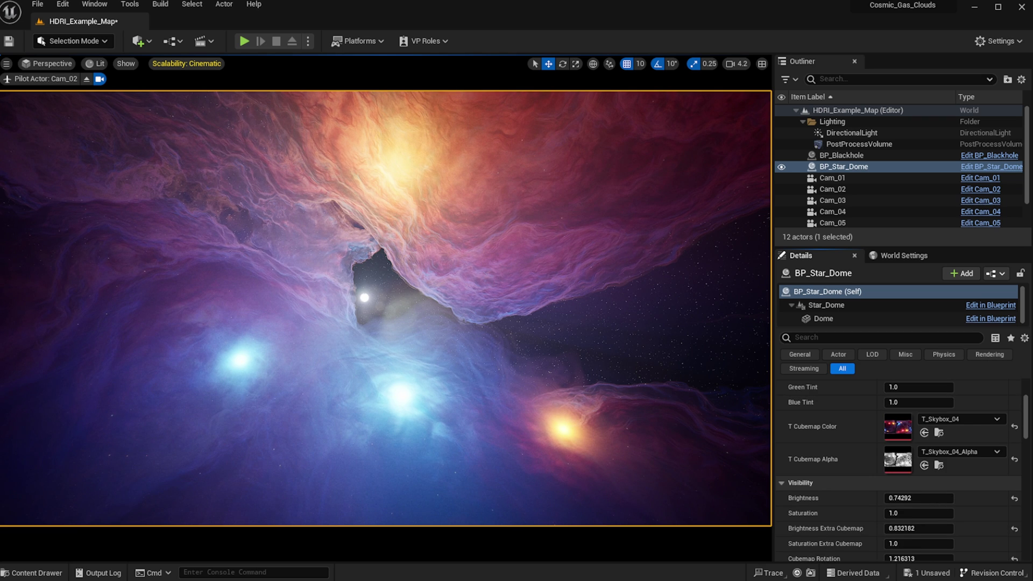
left_click_drag(1027, 452, 898, 430)
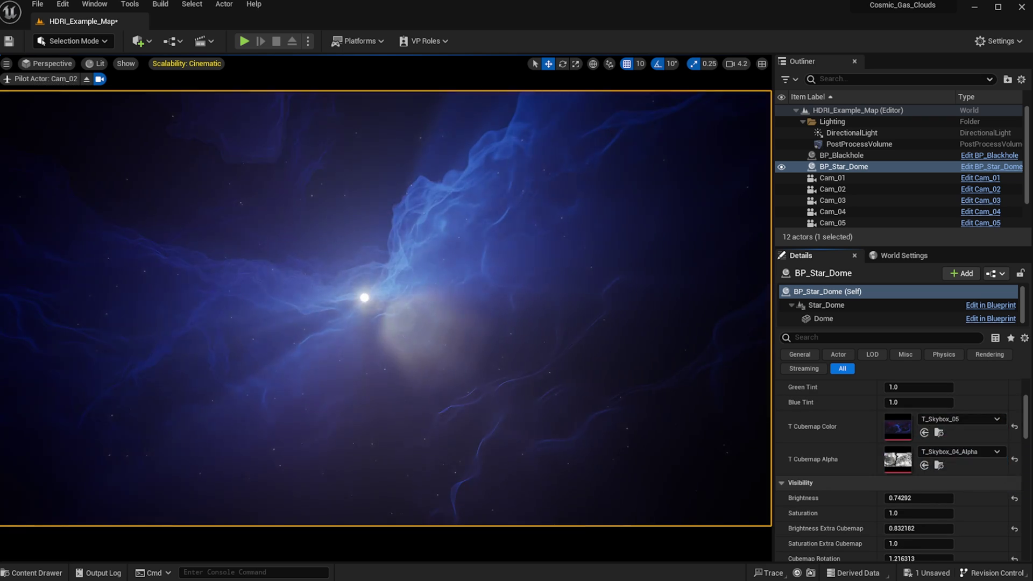
left_click_drag(1027, 498, 897, 461)
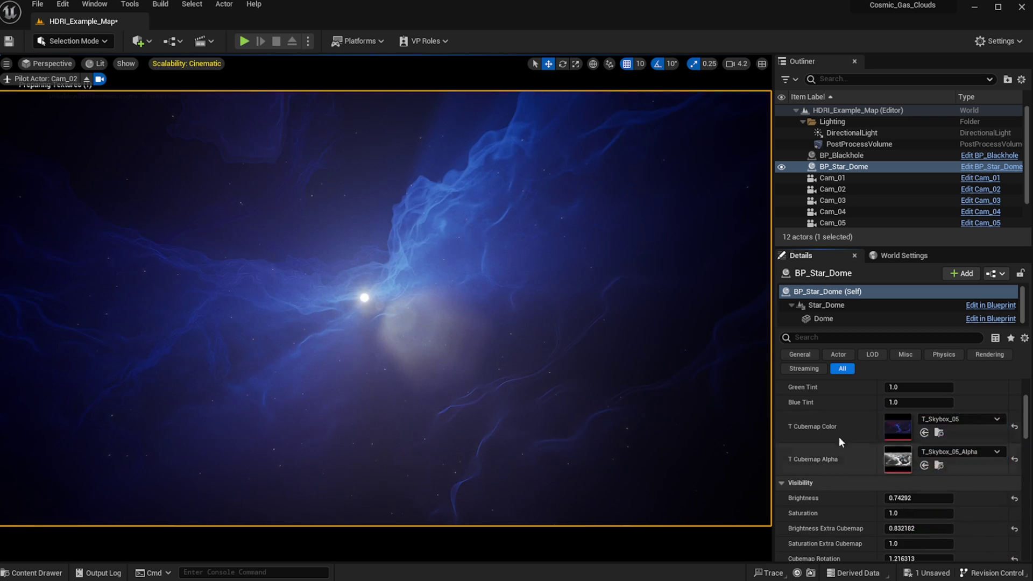
right_click_drag(472, 245, 554, 268)
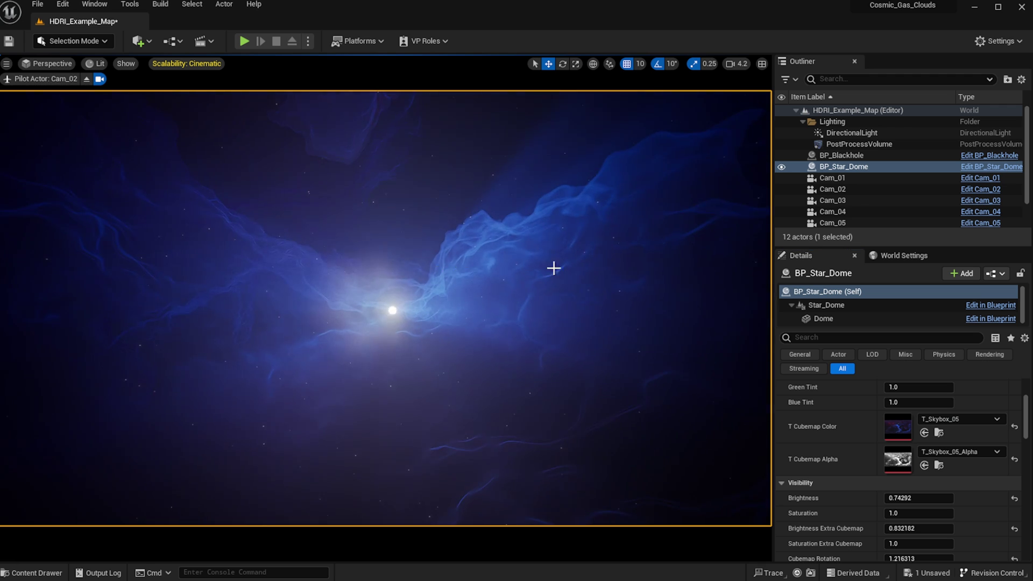
- Stop piloting Cam_02 and set the star dome's Alpha Strenght to 1.0
left_click(87, 79)
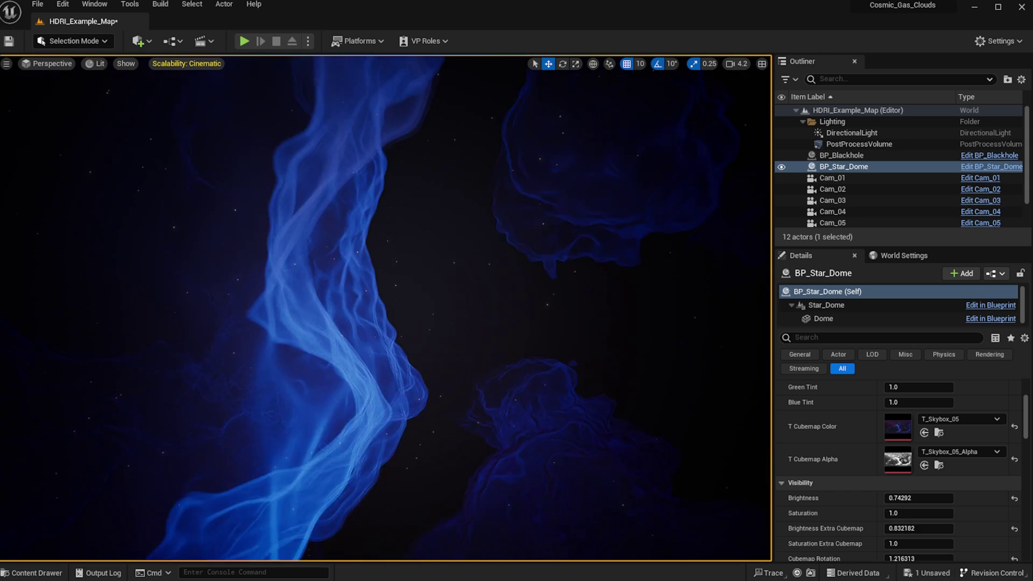
mouse_move(483, 315)
right_mouse_down()
mouse_move(543, 290)
mouse_move(559, 253)
mouse_move(533, 231)
mouse_move(483, 315)
right_mouse_up()
scroll(899, 518, "down", 2)
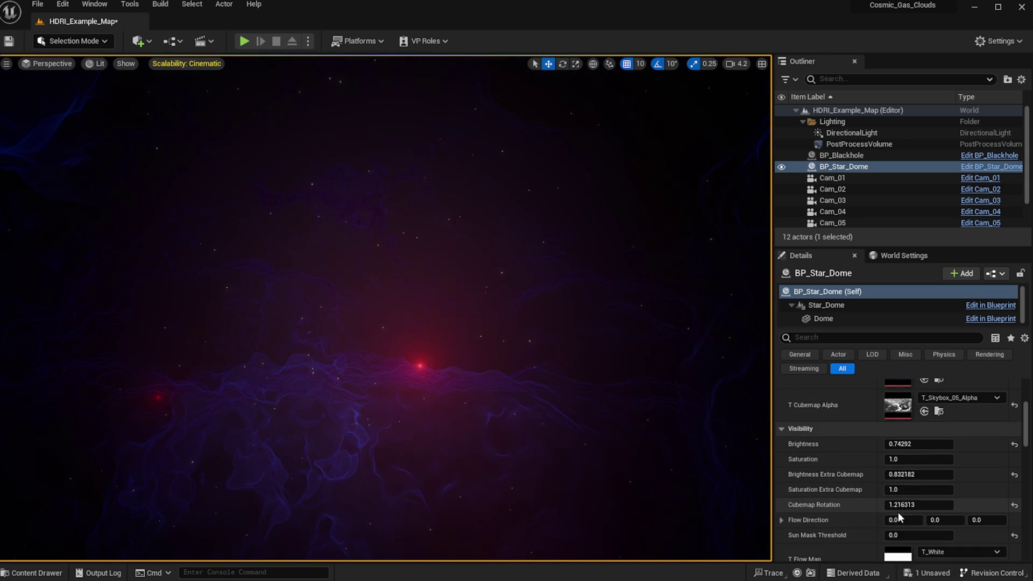
scroll(885, 505, "down", 3)
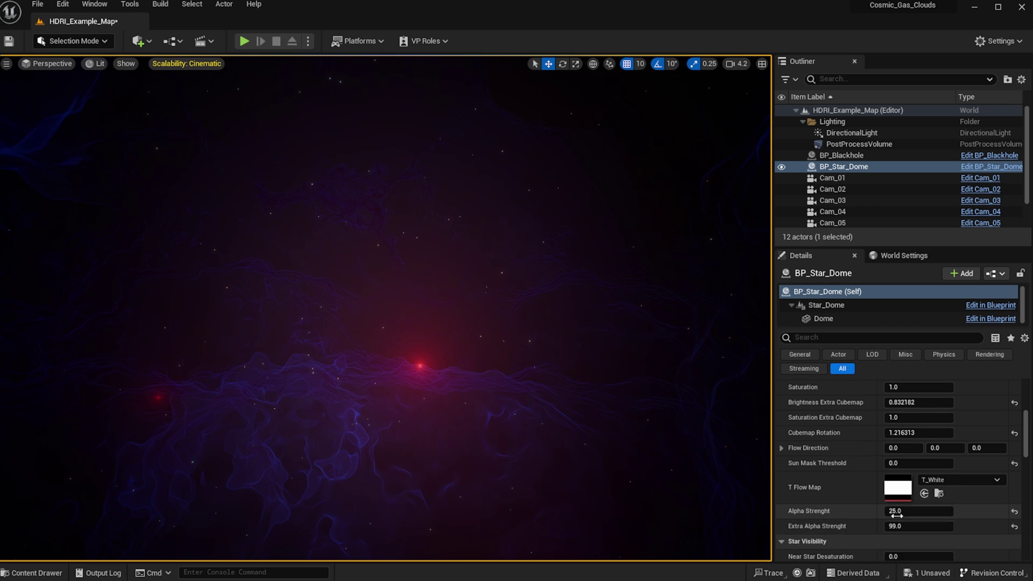
mouse_move(690, 415)
right_mouse_down()
mouse_move(715, 355)
mouse_move(758, 371)
mouse_move(716, 441)
mouse_move(690, 415)
right_mouse_up()
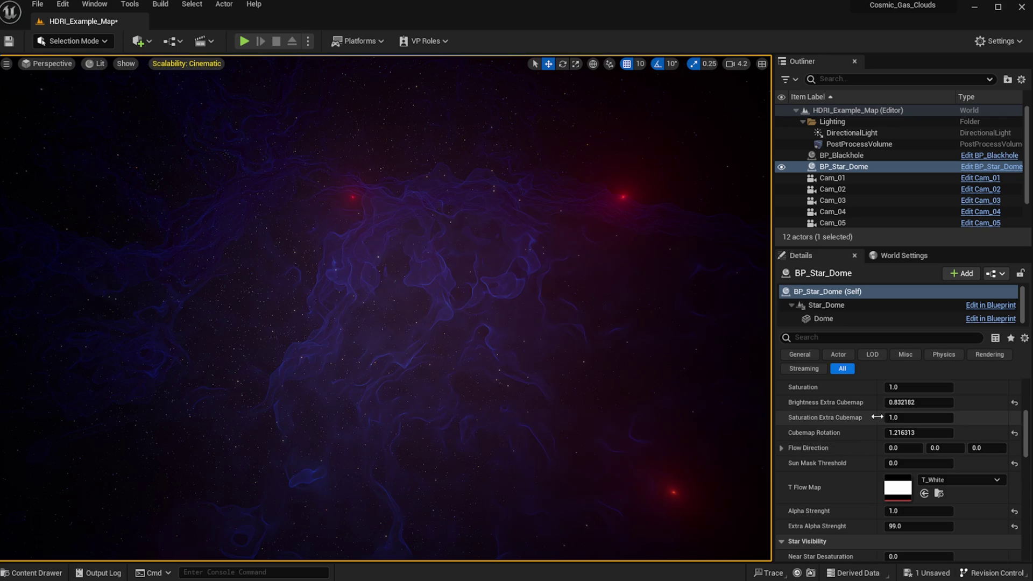
- Lower the star dome's Brightness to 0.53492 and look around the blue nebula
scroll(836, 415, "up", 2)
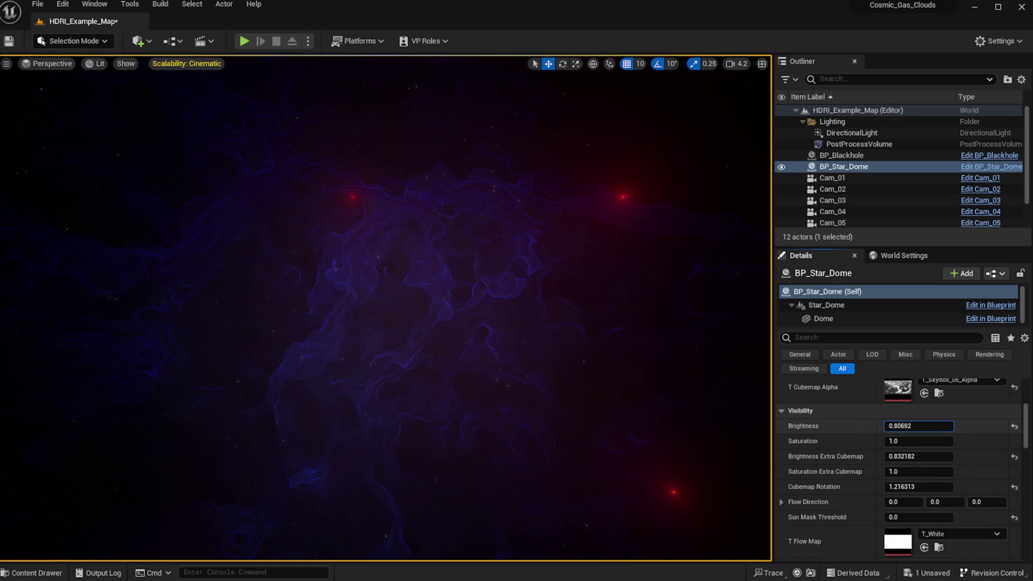
left_click_drag(918, 426, 905, 426)
mouse_move(523, 346)
right_mouse_down()
mouse_move(597, 285)
mouse_move(543, 226)
mouse_move(474, 216)
mouse_move(430, 291)
mouse_move(436, 226)
mouse_move(511, 177)
mouse_move(468, 216)
mouse_move(409, 226)
mouse_move(366, 183)
mouse_move(398, 134)
mouse_move(382, 172)
mouse_move(409, 226)
mouse_move(446, 242)
mouse_move(500, 226)
mouse_move(560, 189)
mouse_move(533, 307)
mouse_move(534, 355)
right_mouse_up()
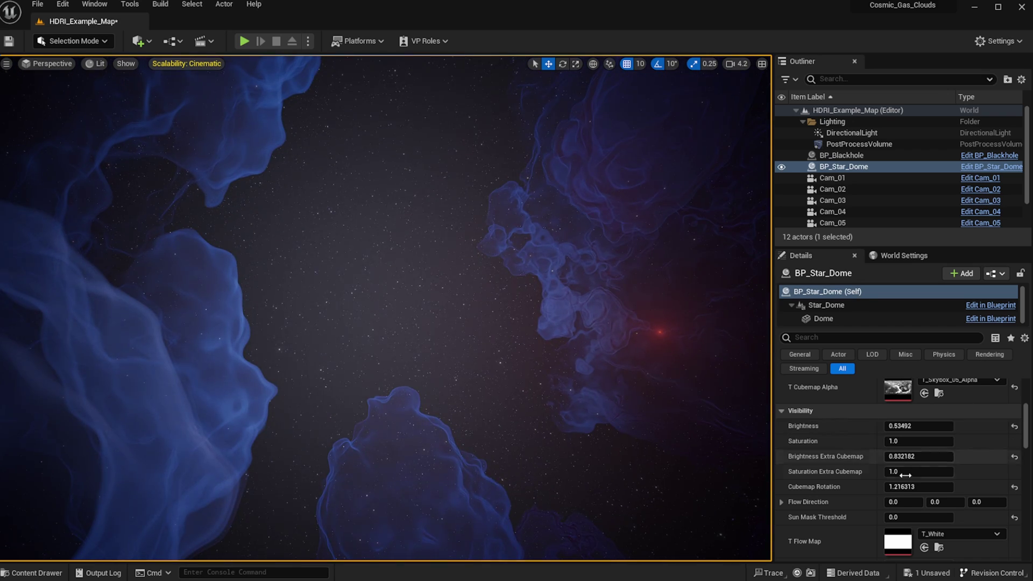
- Assign T_Skybox_06 as the star dome's cubemap color and T_Skybox_06_Alpha as its cubemap alpha
scroll(905, 475, "up", 2)
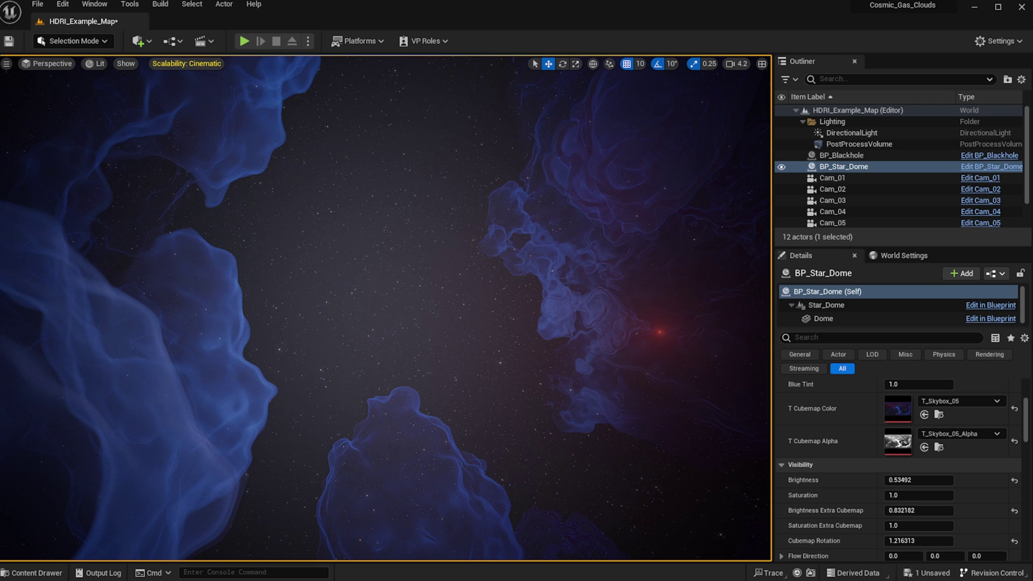
left_click_drag(1032, 409, 921, 407)
left_click_drag(1032, 447, 898, 412)
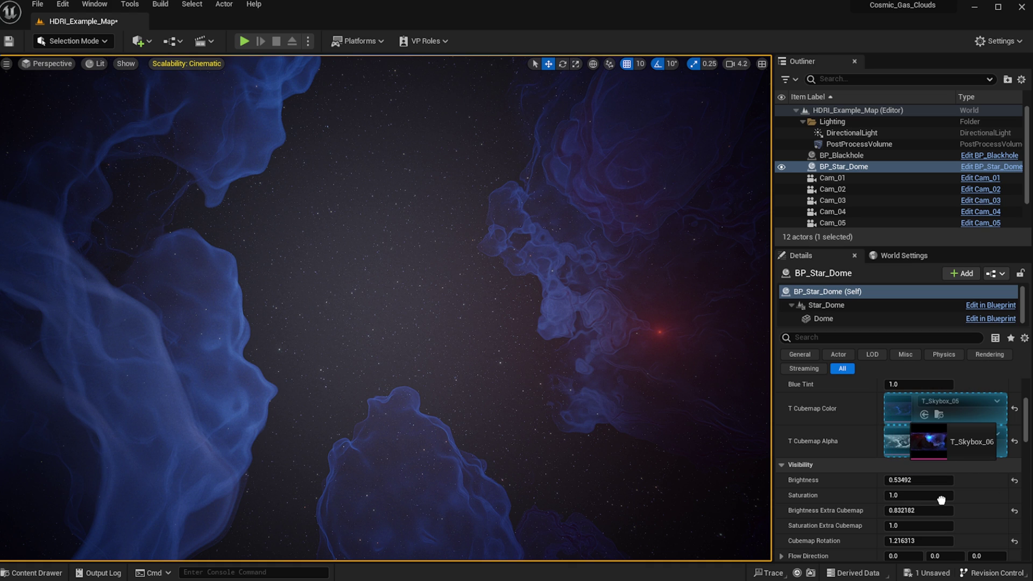
left_click_drag(941, 500, 902, 457)
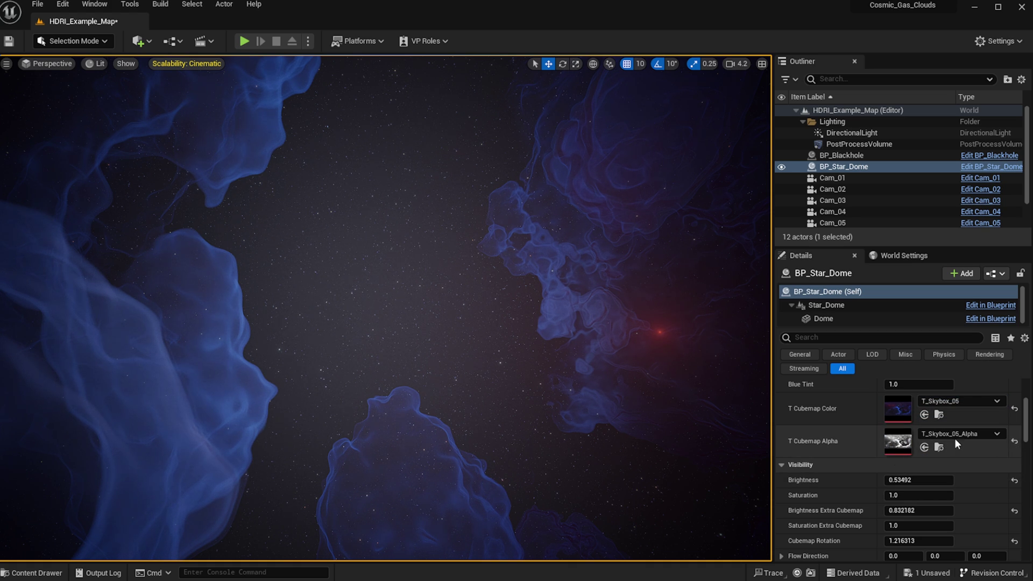
left_click_drag(1032, 430, 912, 400)
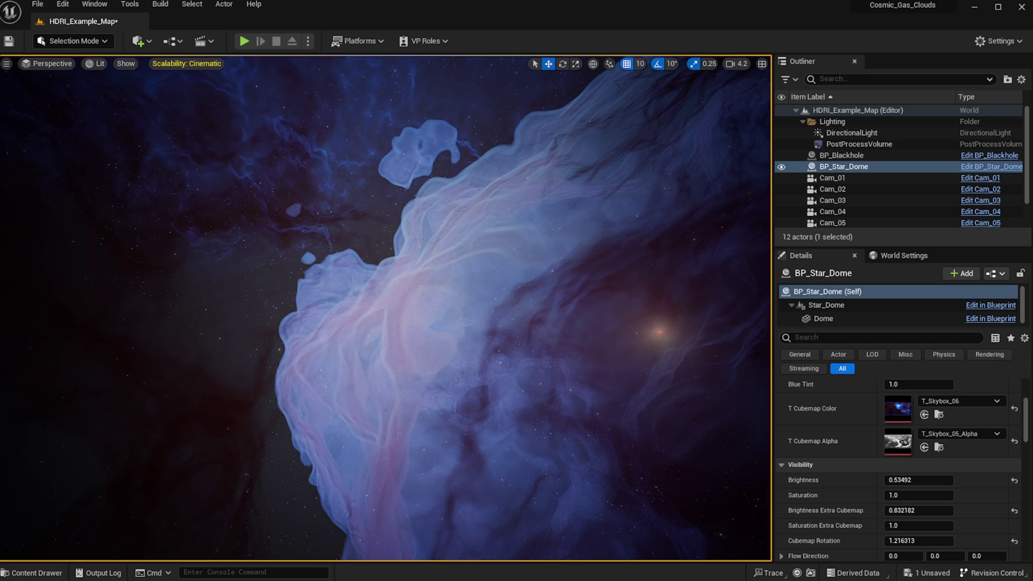
left_click_drag(1032, 435, 877, 440)
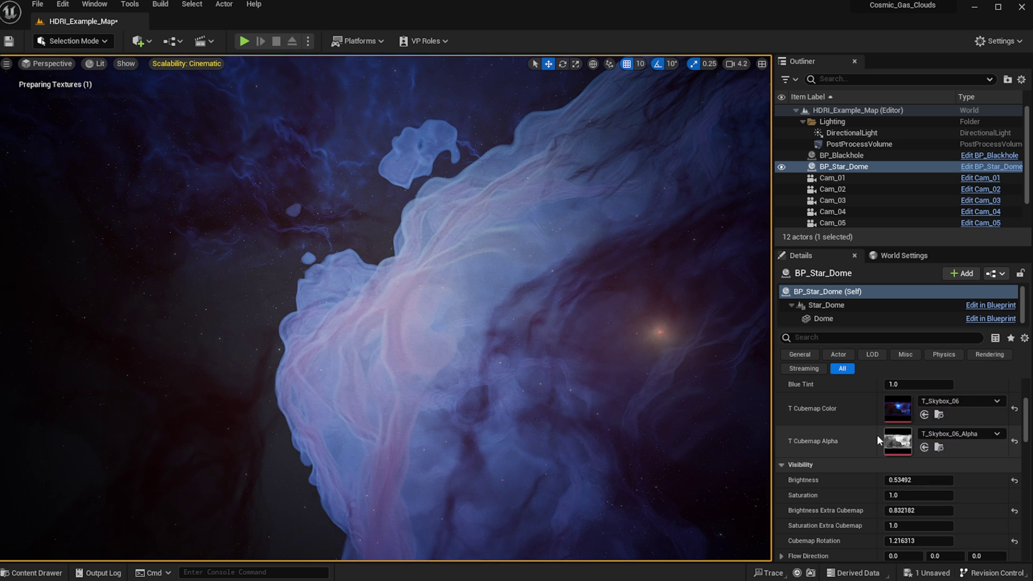
- Look around the blue nebula and change the directional light's angle so the sun sits over the bright cyan cloud
mouse_move(514, 307)
right_mouse_down()
mouse_move(506, 210)
mouse_move(699, 301)
mouse_move(514, 307)
right_mouse_up()
right_click_drag(609, 117, 348, 64)
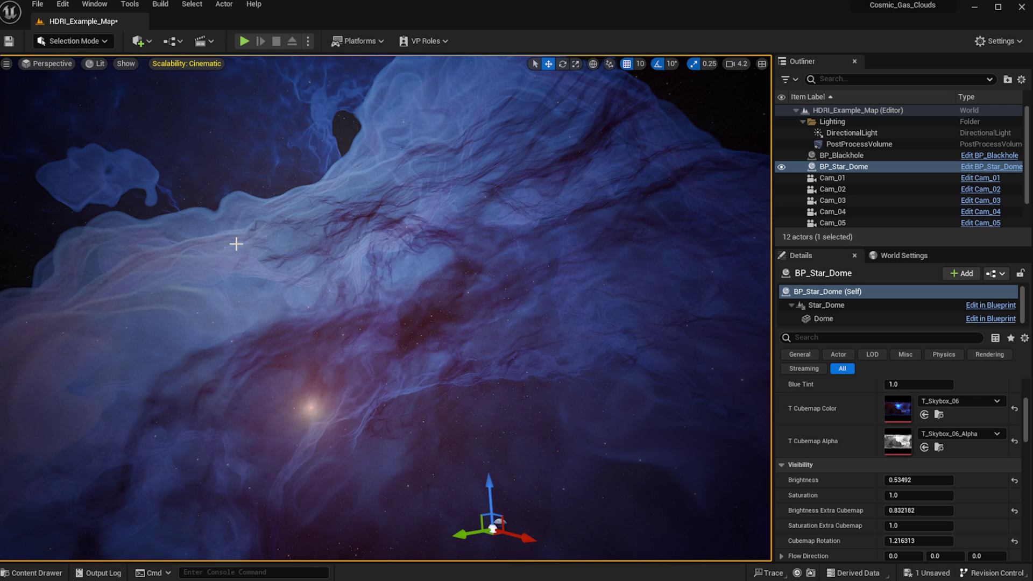
right_click_drag(236, 244, 484, 430)
right_click_drag(301, 280, 309, 252)
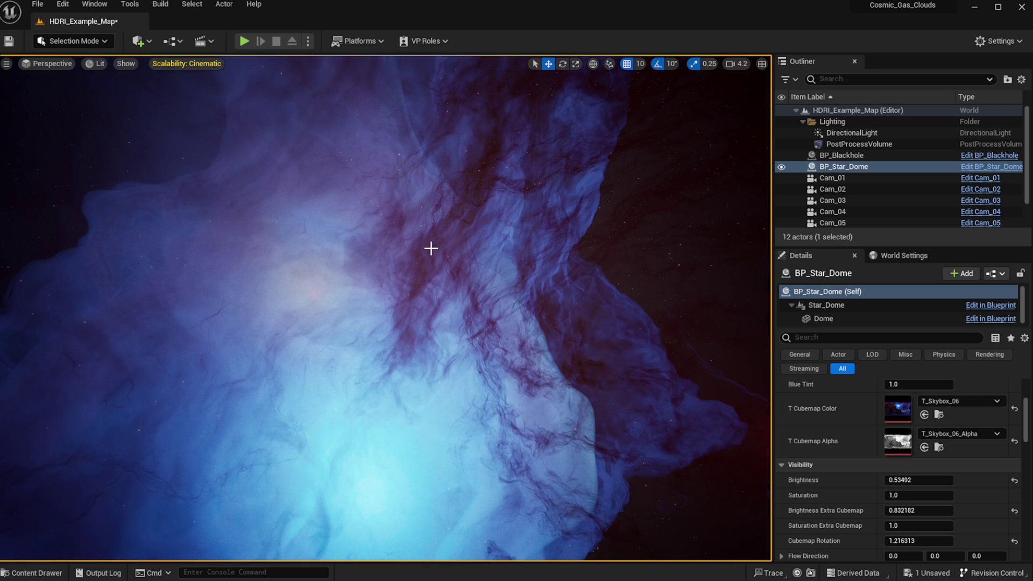
right_click_drag(431, 248, 688, 156)
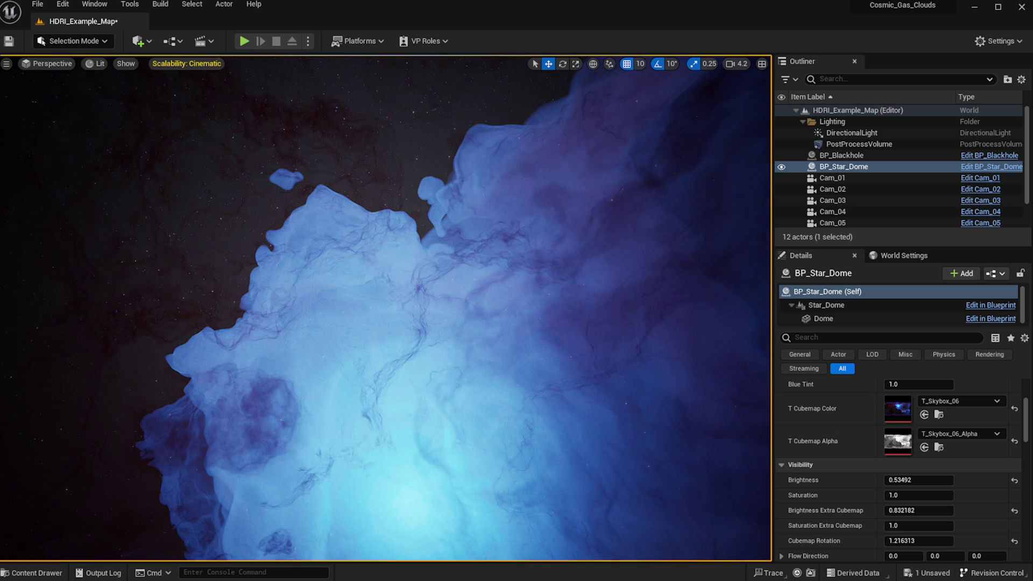
right_click_drag(398, 204, 403, 243)
key("ctrl+l")
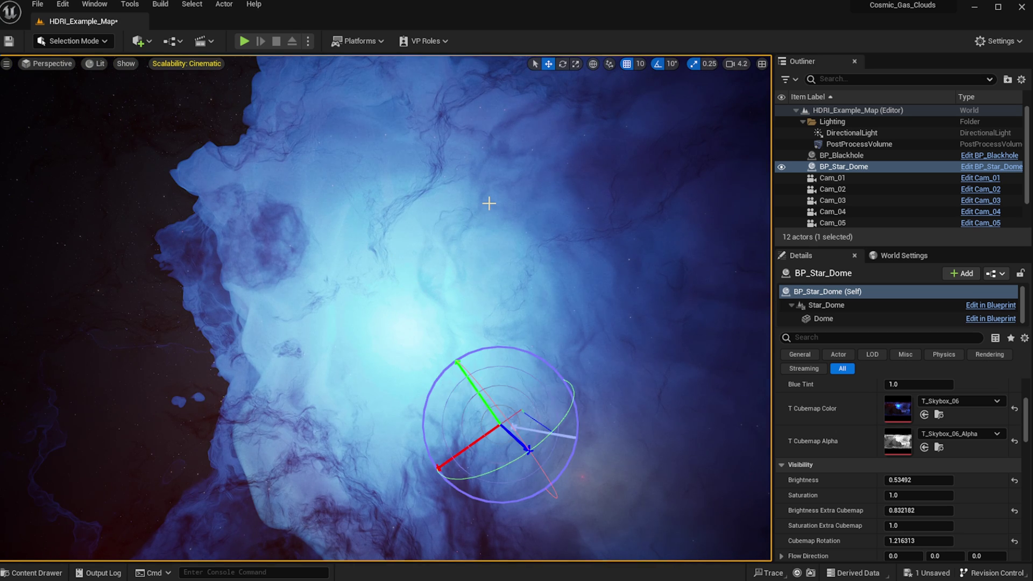
mouse_move(447, 334)
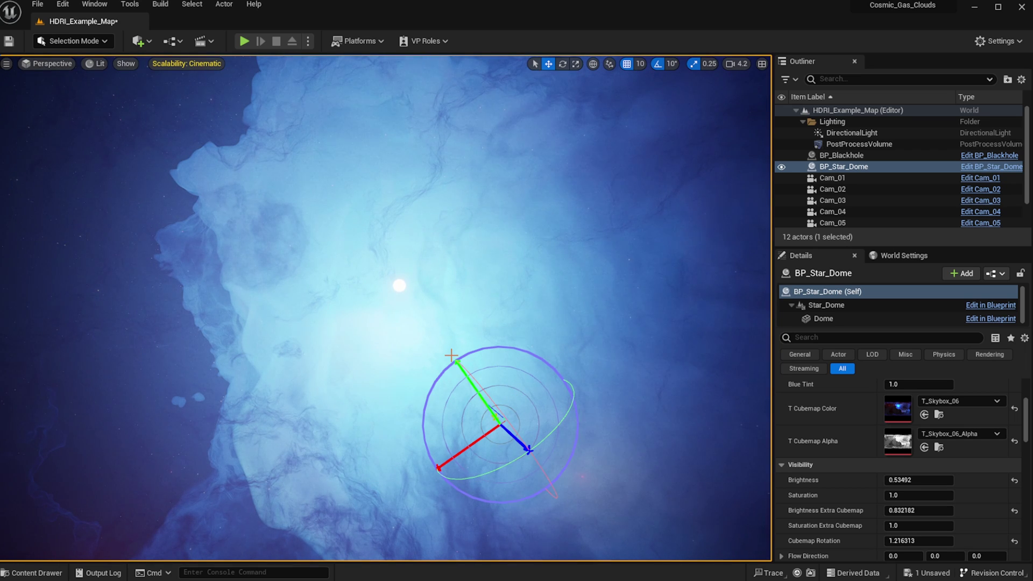
right_click_drag(461, 372, 221, 466)
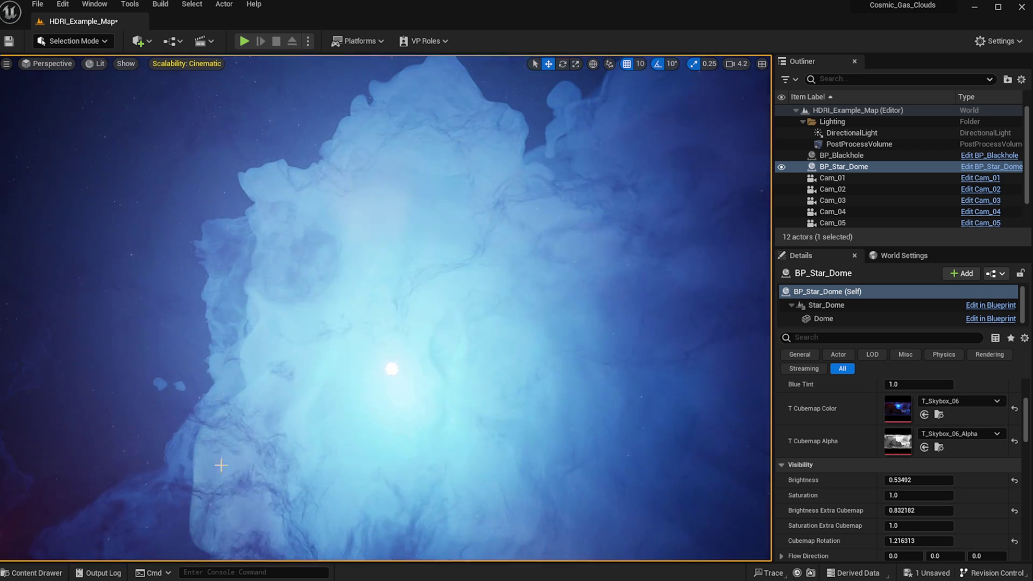
- Look toward the red part of the nebula and raise the star dome's Brightness to 0.58292
right_click_drag(423, 381, 178, 280)
right_click_drag(511, 403, 420, 380)
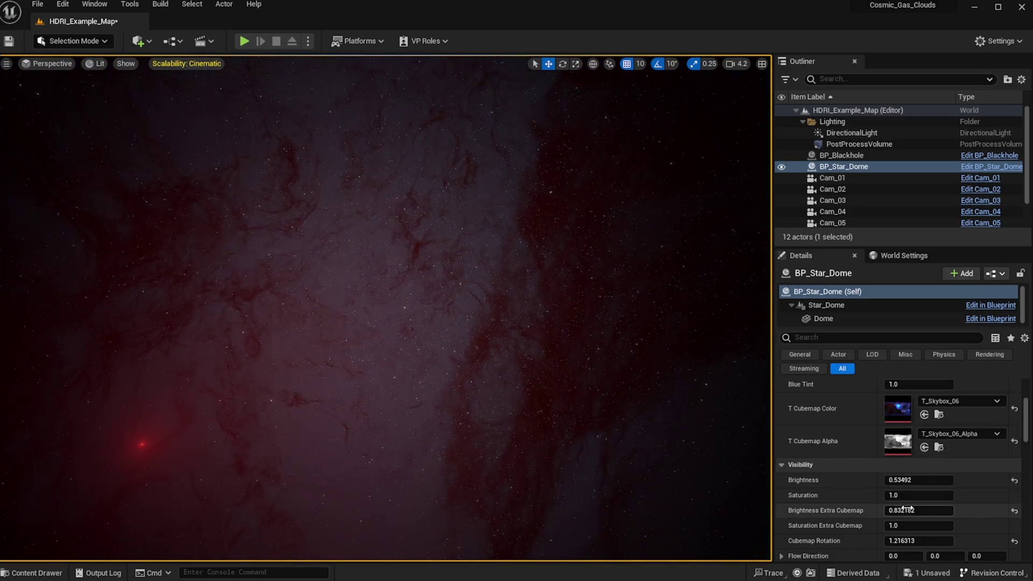
mouse_move(913, 478)
left_mouse_down()
mouse_move(863, 478)
mouse_move(919, 483)
left_mouse_up()
right_click_drag(511, 376, 561, 387)
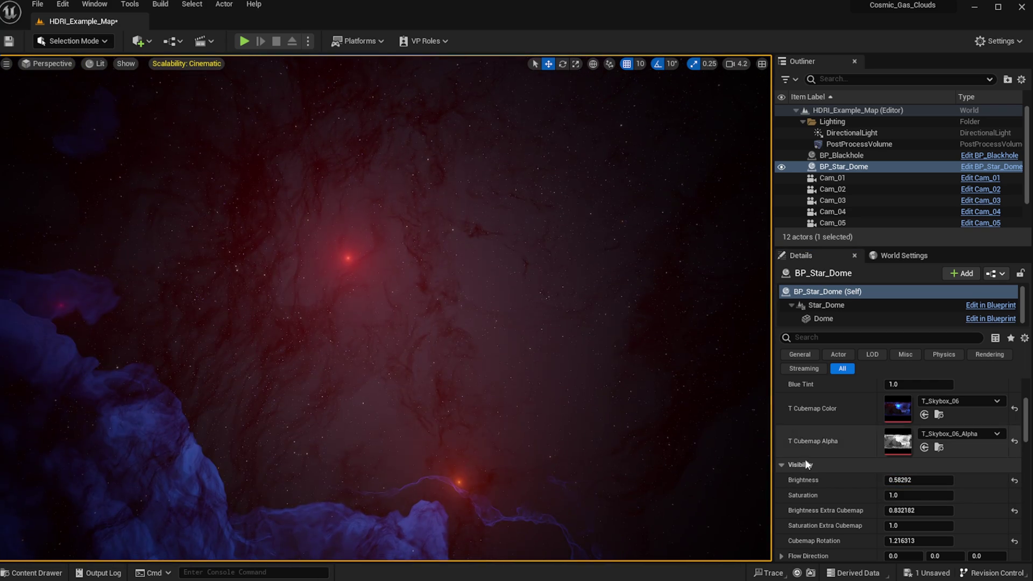
- Set the star dome's Alpha Strenght to 10 and look at the stars through the red nebula
scroll(872, 538, "down", 2)
scroll(841, 518, "down", 2)
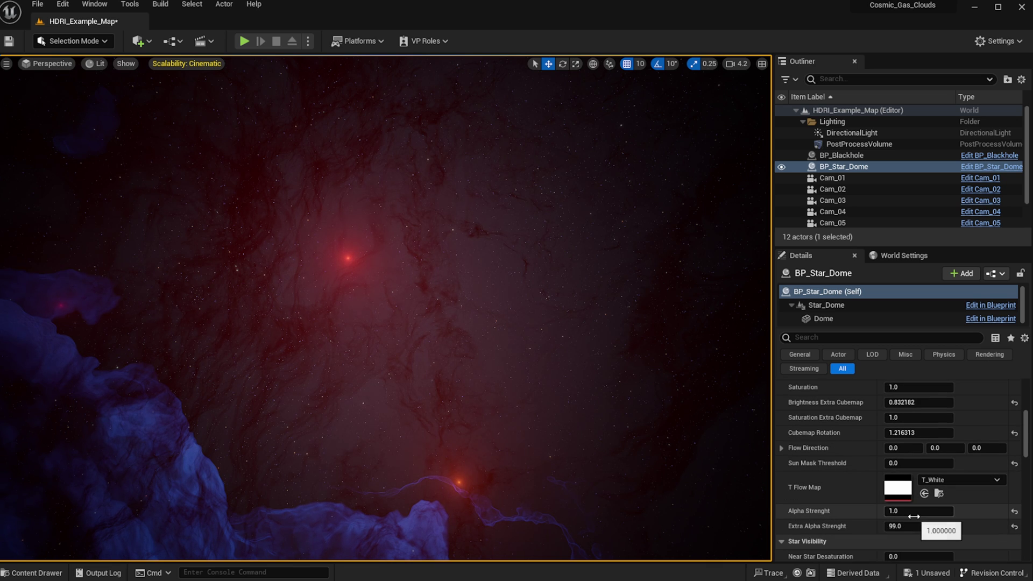
key("BackSpace")
type("10")
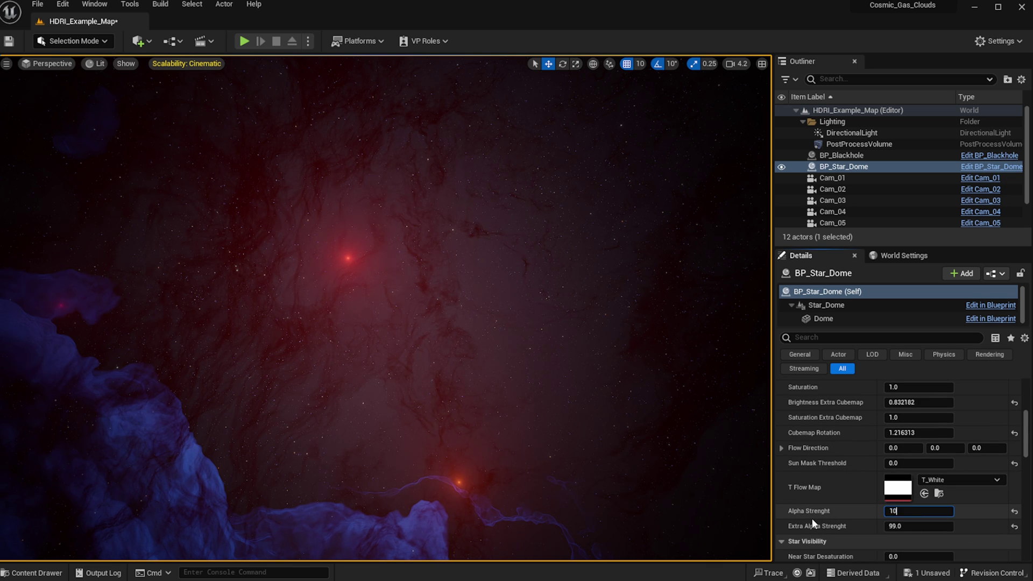
key("Return")
right_click_drag(502, 376, 516, 317)
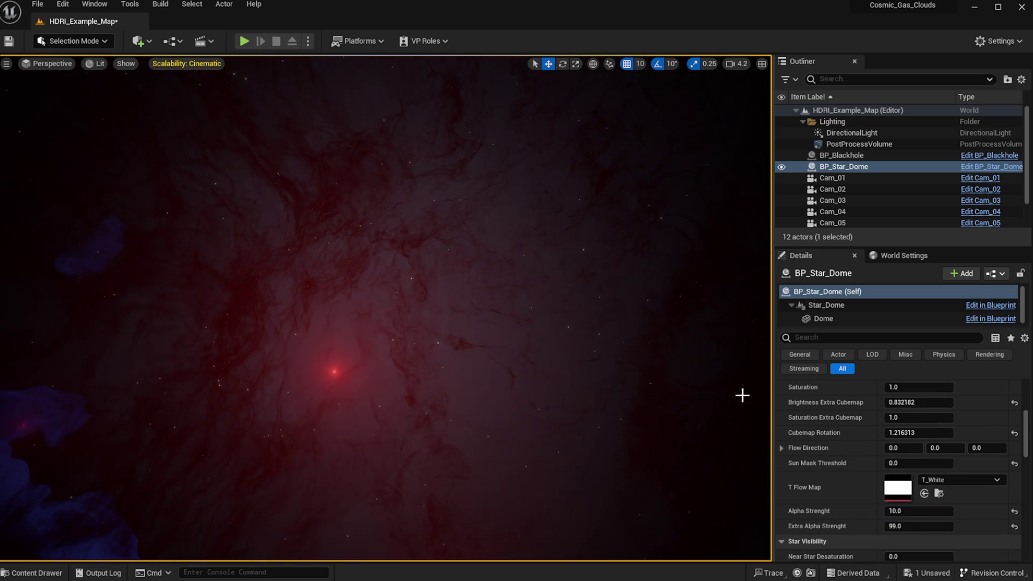
- Set the star dome's Alpha Strenght to 5.0 and look back at the blue and pink cloud
left_click(907, 514)
right_click_drag(592, 336, 226, 302)
right_click_drag(312, 296, 429, 347)
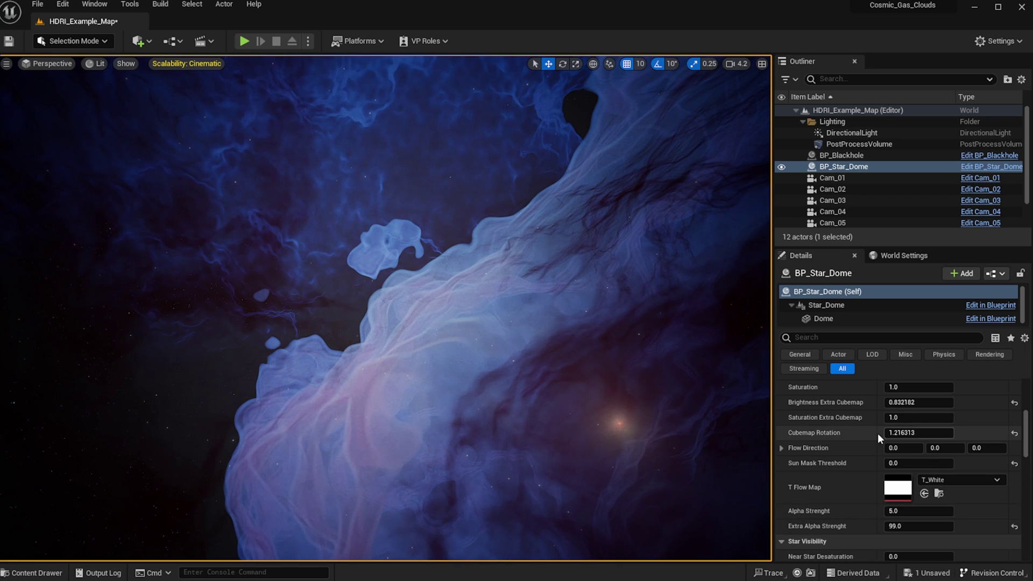
- Try raising the star dome's Red Tint to 5.681613, and undo the tint change
scroll(877, 434, "up", 6)
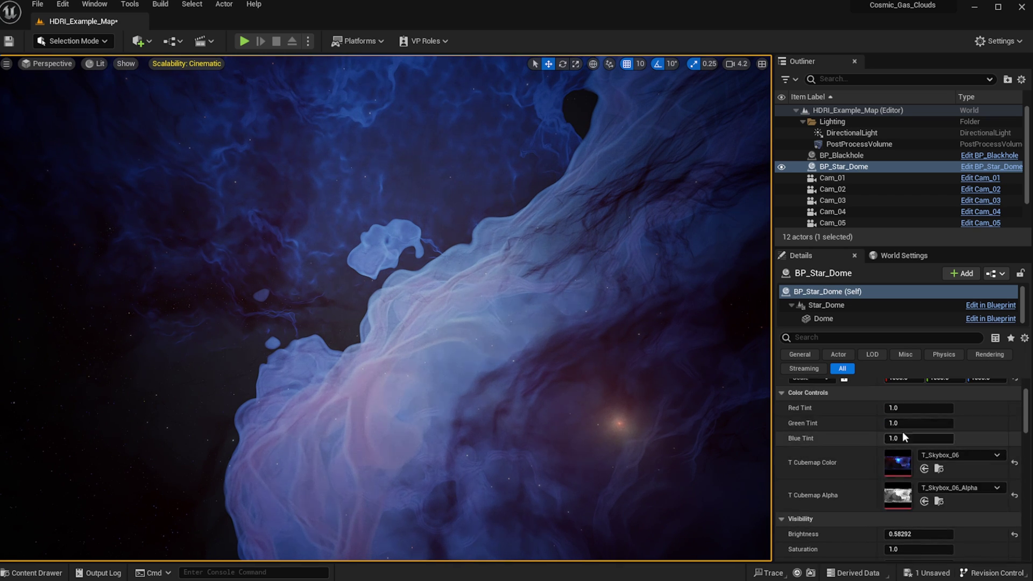
left_click_drag(905, 423, 947, 407)
key("ctrl+z")
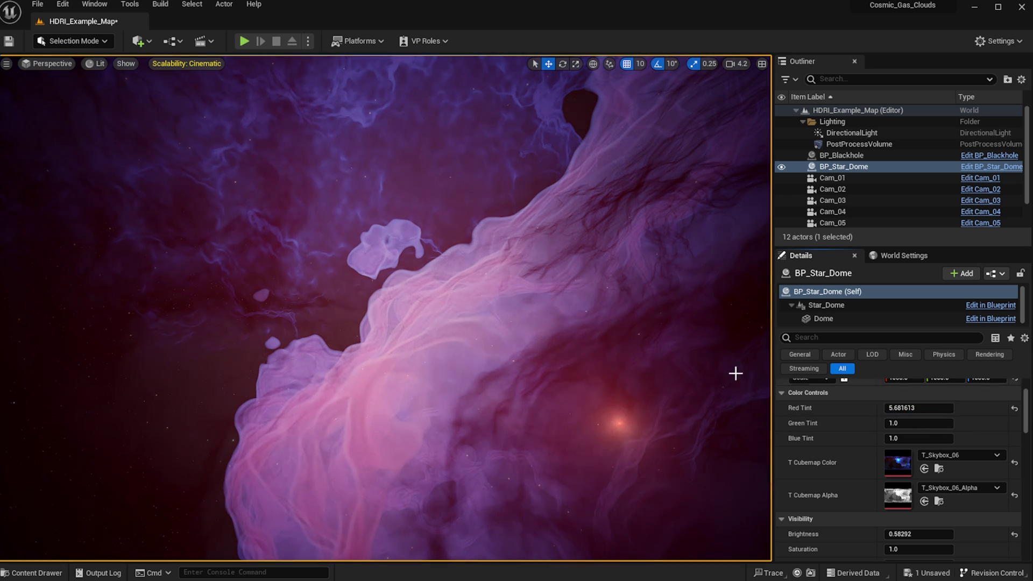
right_click_drag(552, 339, 699, 345)
key("ctrl+z")
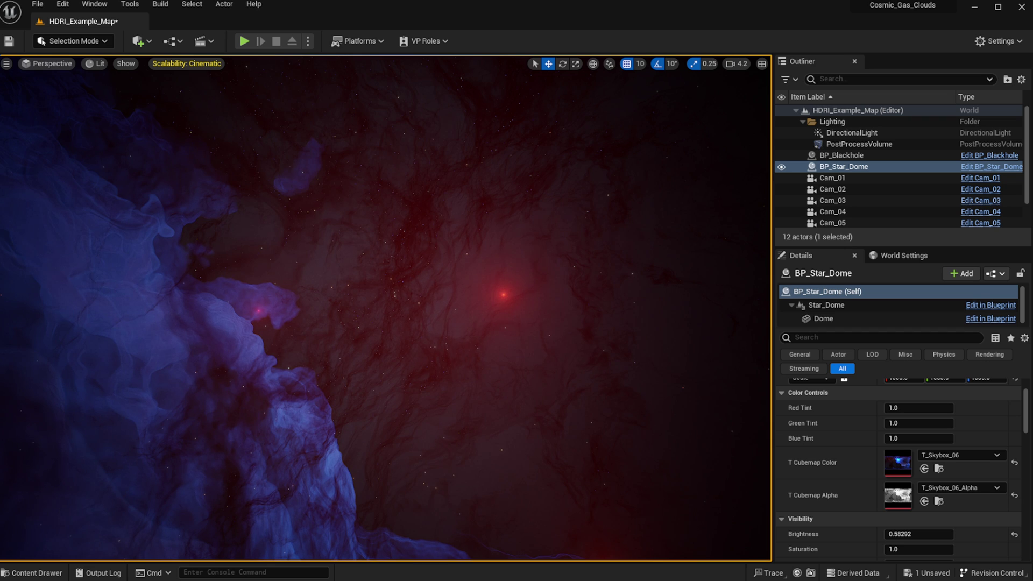
- Replace the star dome's cubemap color texture with T_Skybox_07 and its cubemap alpha texture with T_Skybox_07_Alpha
left_click_drag(1030, 409, 904, 461)
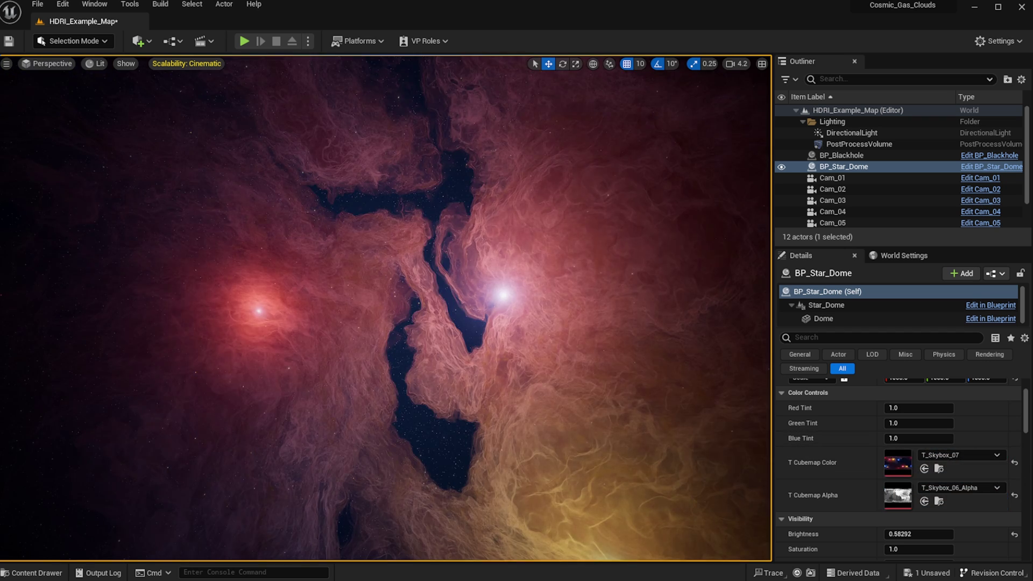
left_click_drag(947, 532, 905, 500)
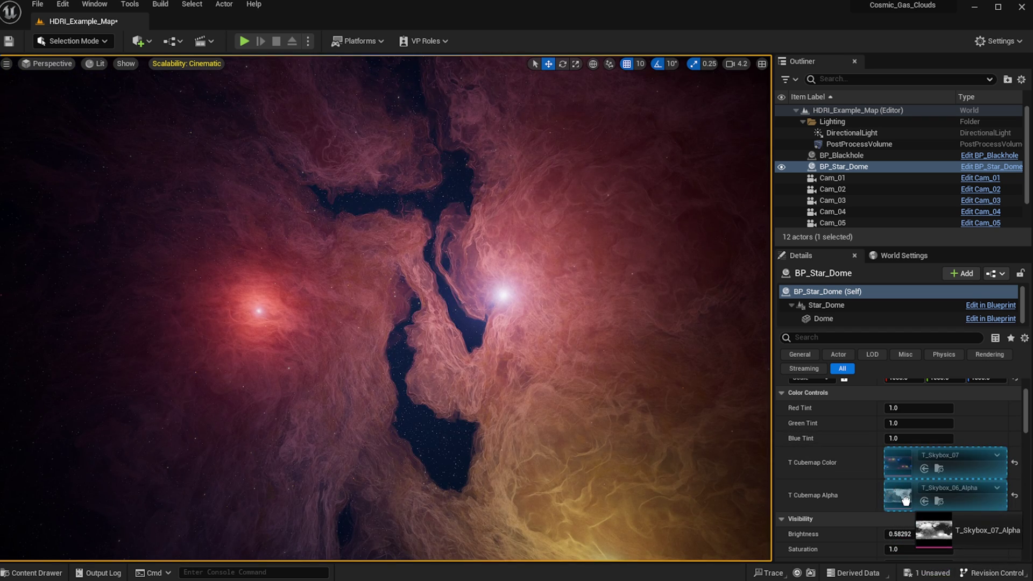
- Look around the T_Skybox_07 sky, examining the red, golden and blue nebula areas and their bright stars
right_click(355, 288)
right_click_drag(541, 353, 377, 345)
right_click_drag(385, 308, 301, 226)
right_click_drag(377, 350, 483, 226)
right_click_drag(339, 295, 124, 323)
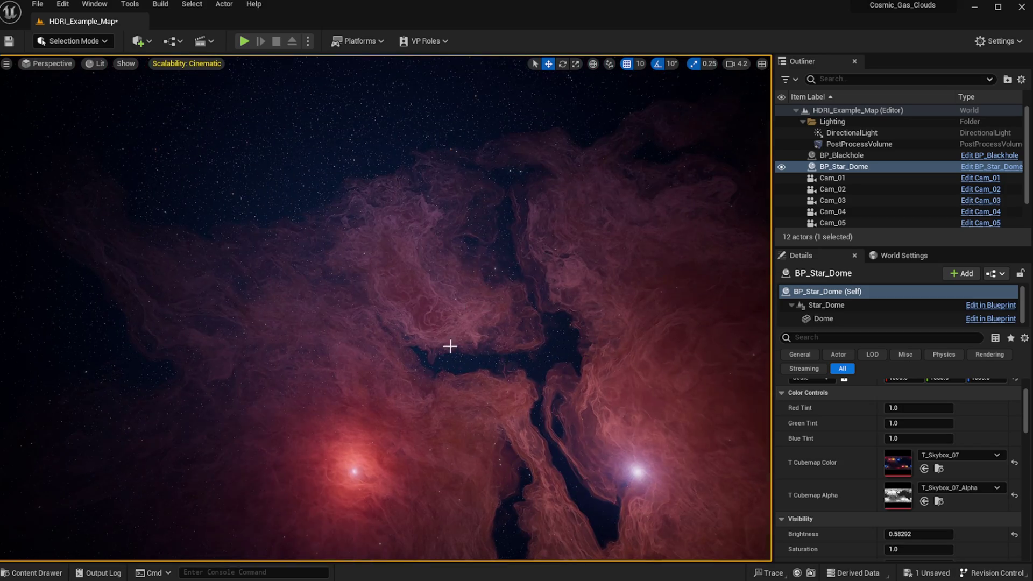
right_click_drag(450, 347, 621, 500)
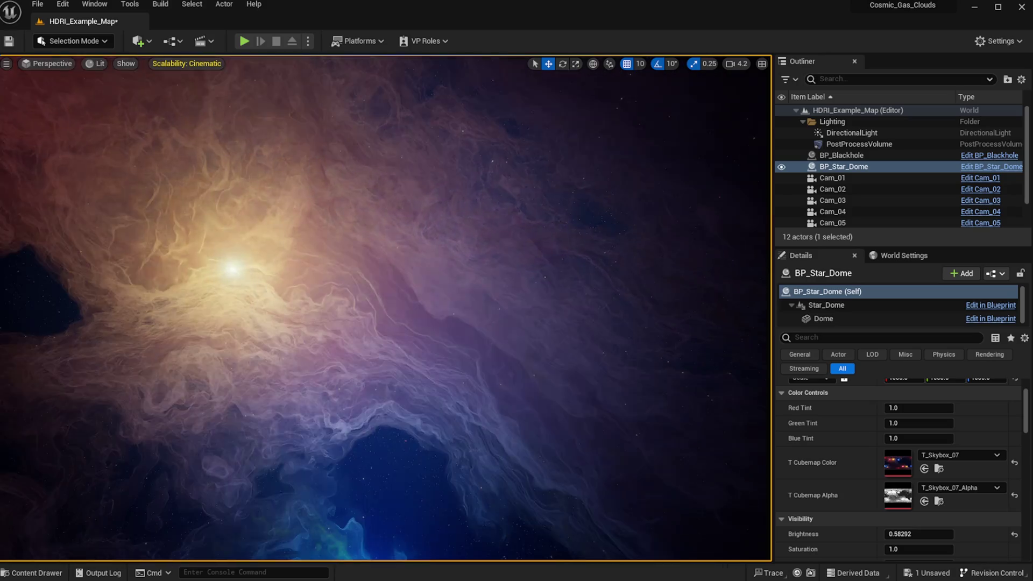
right_click_drag(406, 376, 391, 376)
right_click_drag(441, 302, 764, 204)
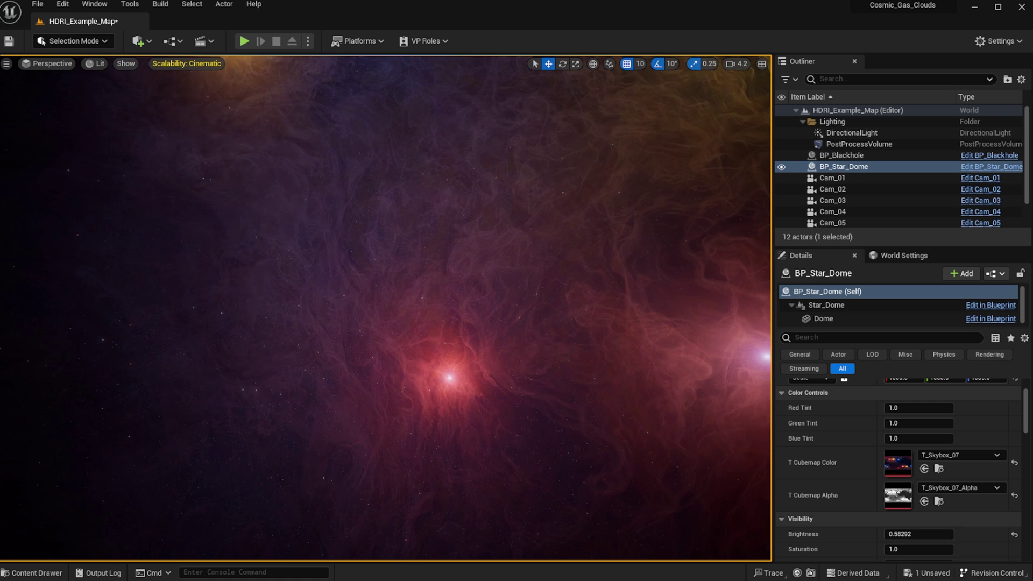
right_click_drag(501, 306, 408, 228)
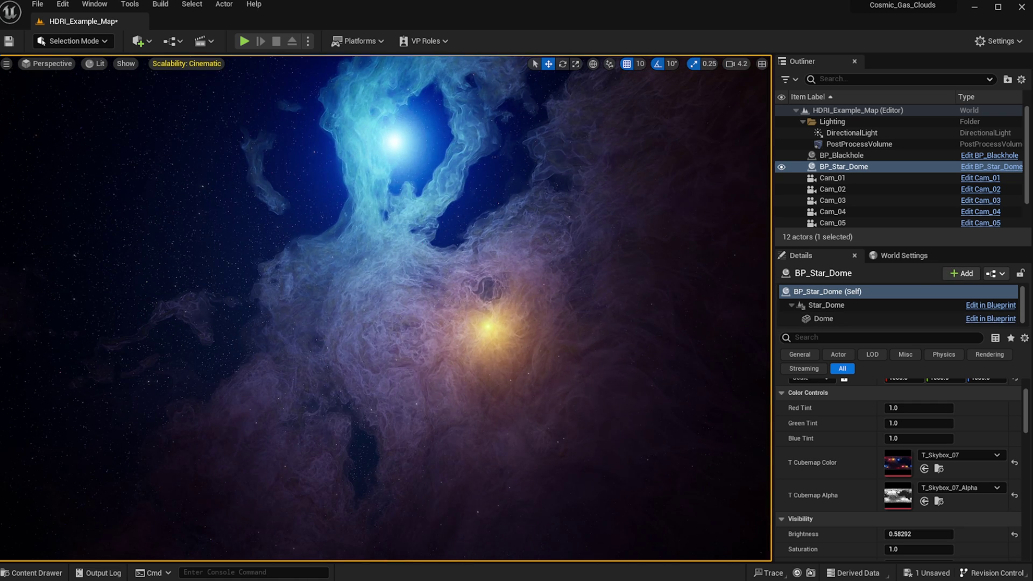
- Assign T_Skybox_08 as the star dome's cubemap color texture and T_Skybox_08_Alpha as its cubemap alpha texture
left_click_drag(1032, 474, 902, 463)
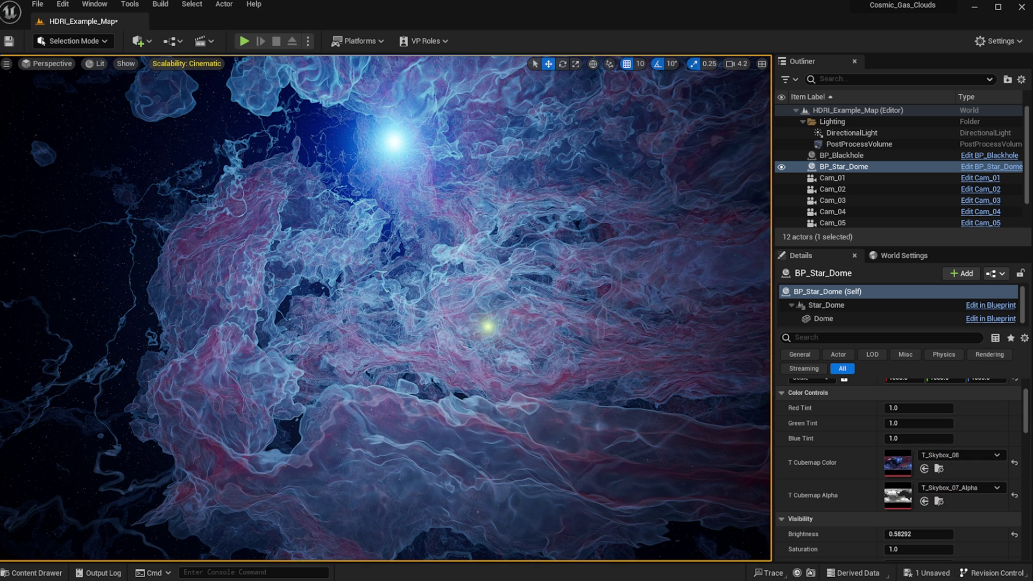
left_click_drag(1032, 511, 899, 505)
- Look around the T_Skybox_08 sky, examining the blue filaments, the red clouds and the area around the green star
right_click(432, 198)
right_click_drag(466, 251, 473, 377)
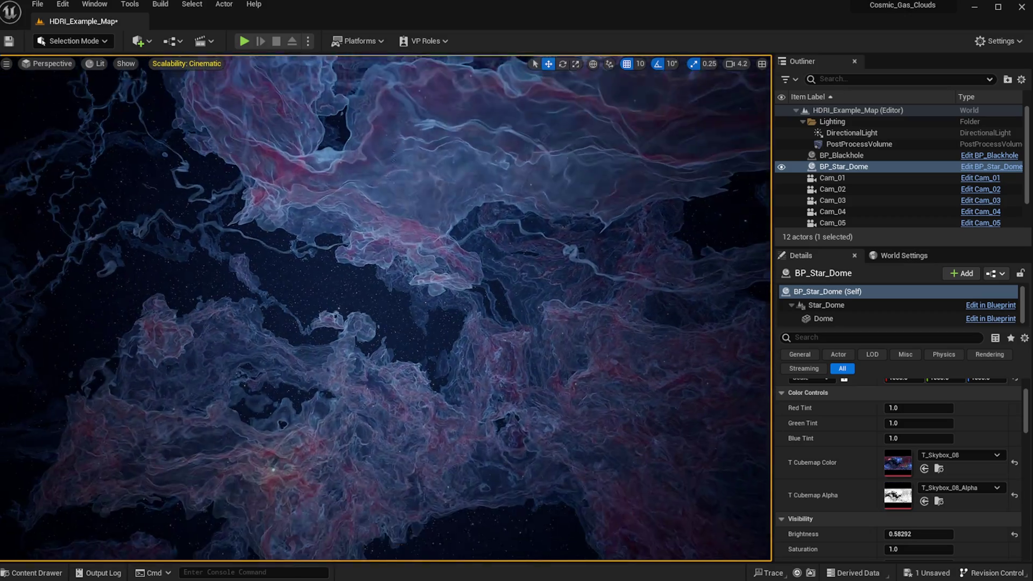
right_click_drag(473, 162, 339, 253)
right_click_drag(544, 316, 414, 317)
right_click_drag(615, 204, 615, 108)
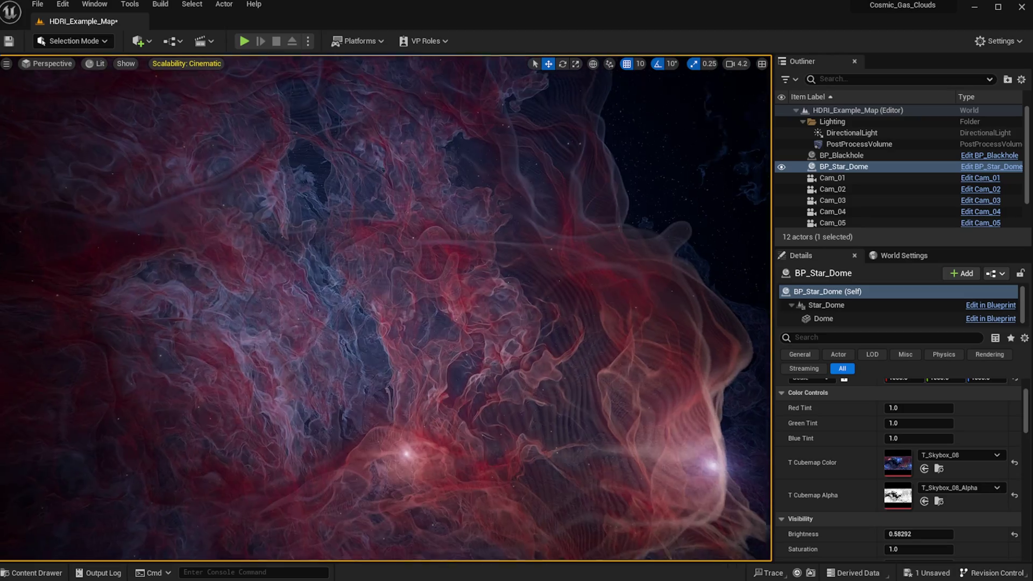
right_click_drag(464, 336, 463, 329)
right_click_drag(597, 147, 377, 59)
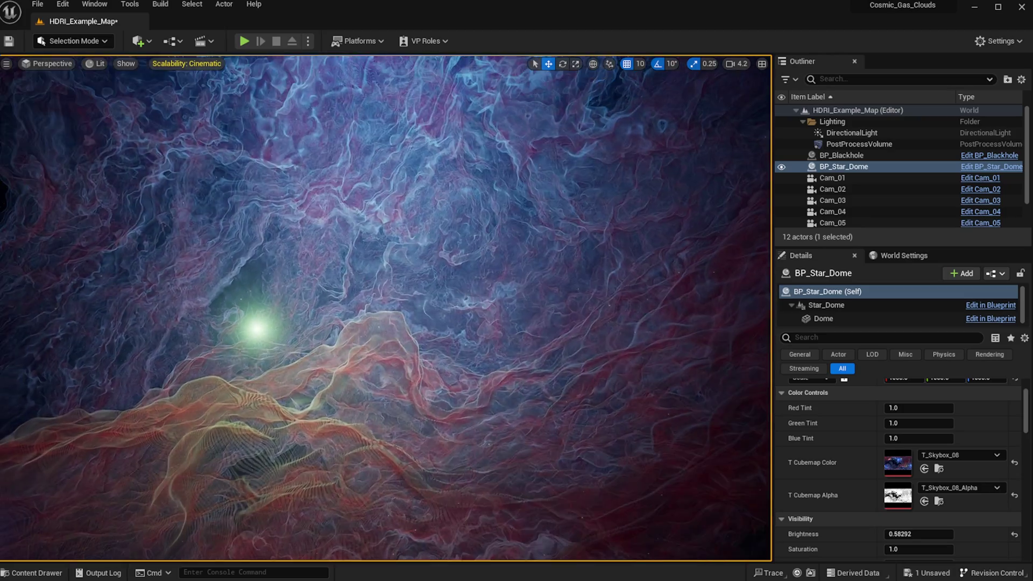
right_click_drag(377, 161, 667, 232)
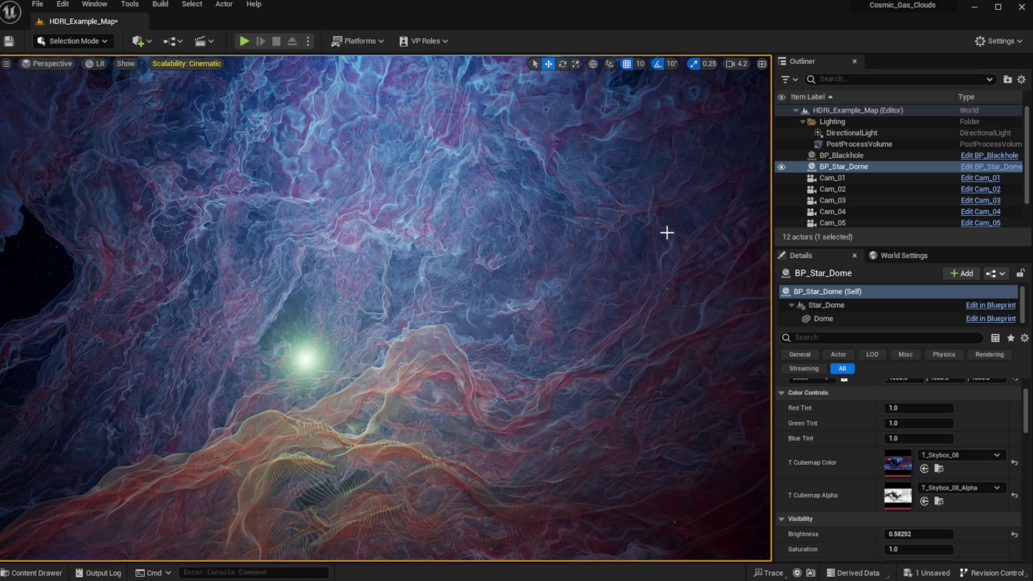
- Preview the sky by piloting Cam_02, Cam_01 and Cam_04 in turn, and stop piloting
left_click(859, 189)
right_click(860, 188)
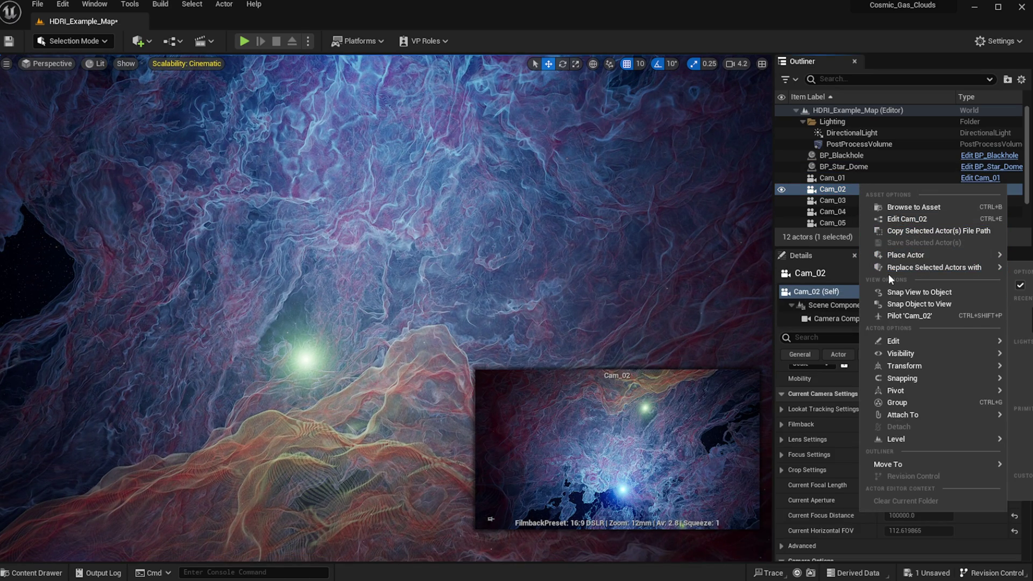
left_click(902, 316)
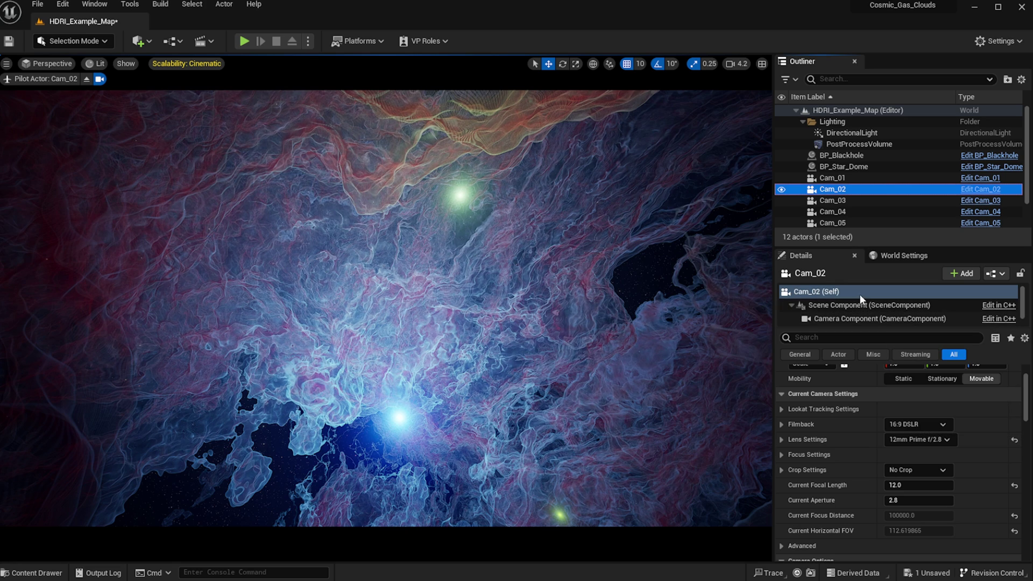
right_click(839, 178)
left_click(868, 302)
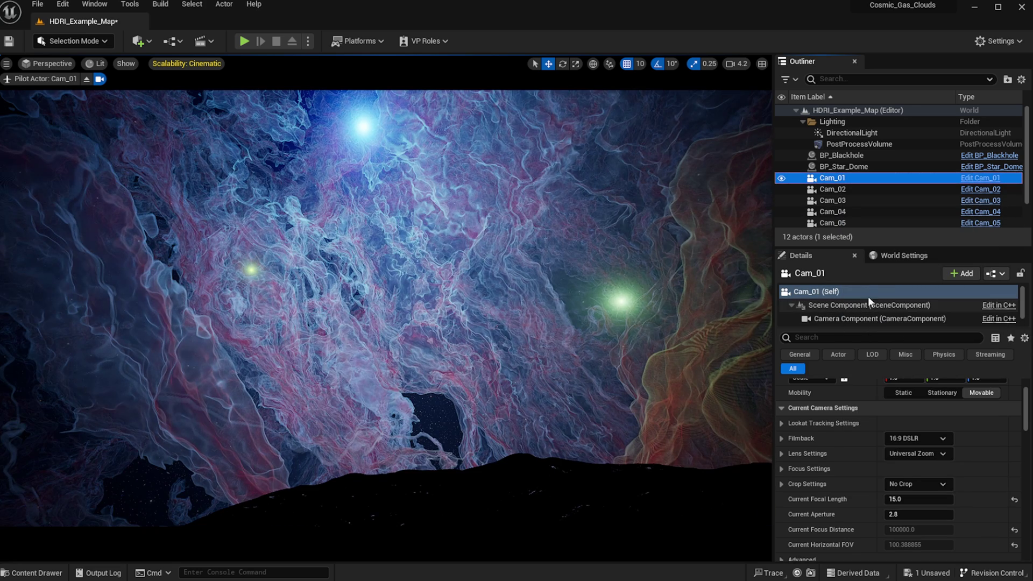
right_click(855, 212)
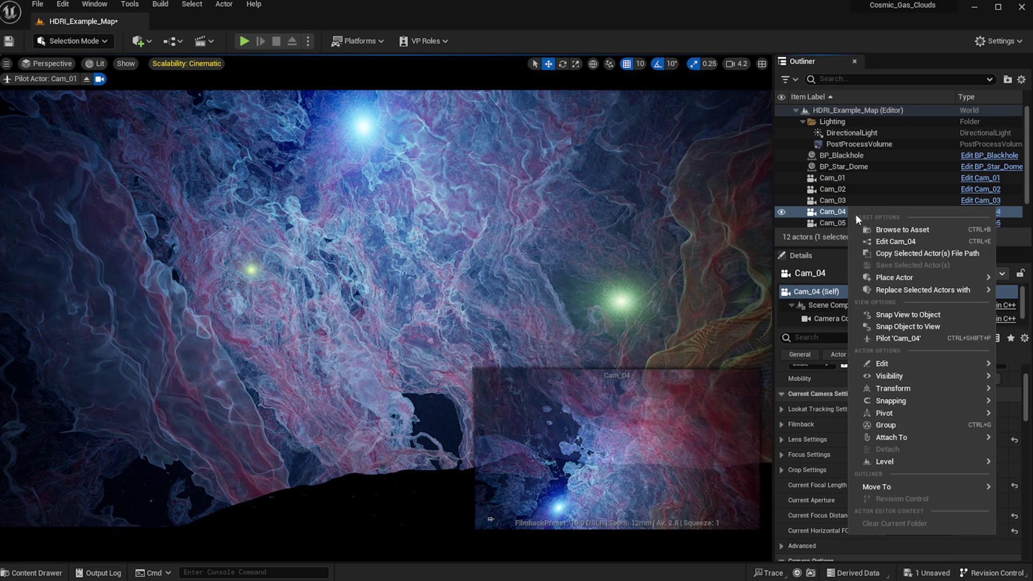
left_click(902, 343)
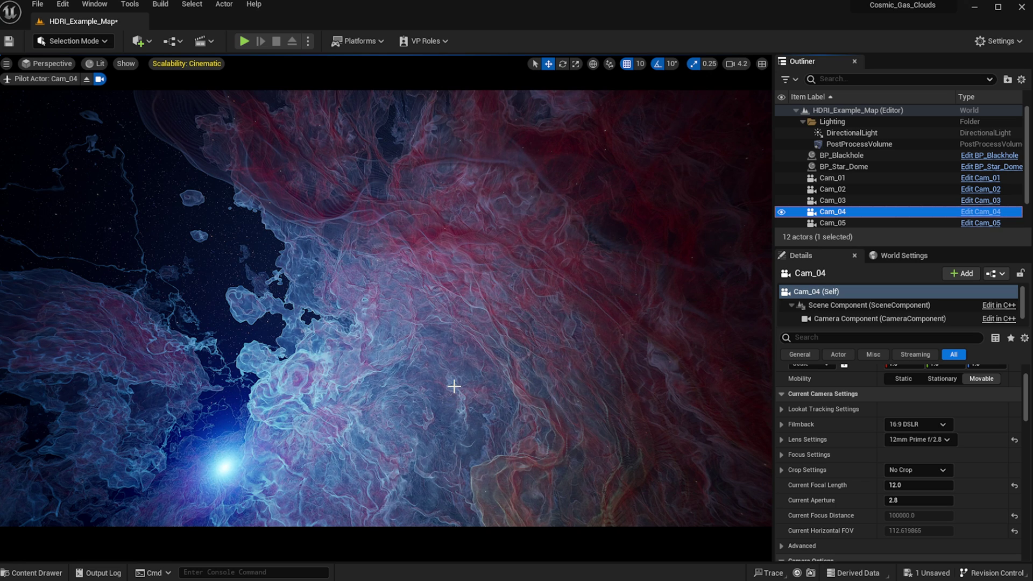
left_click(87, 79)
- Select BP_Star_Dome in the viewport and inspect the red and blue gas clouds around it
right_click_drag(297, 273, 215, 177)
left_click(297, 274)
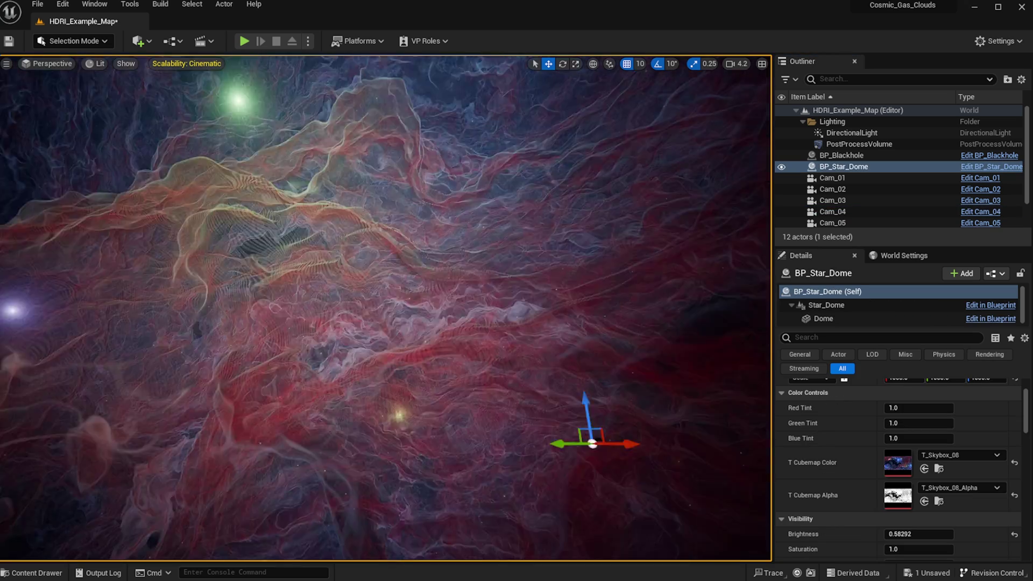
right_click_drag(419, 294, 216, 215)
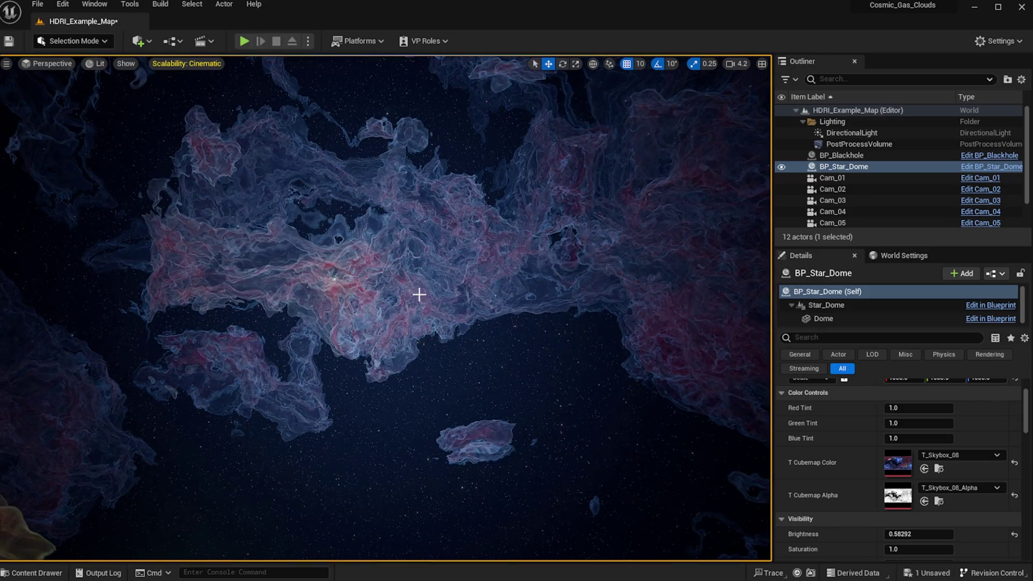
right_click_drag(472, 330, 345, 274)
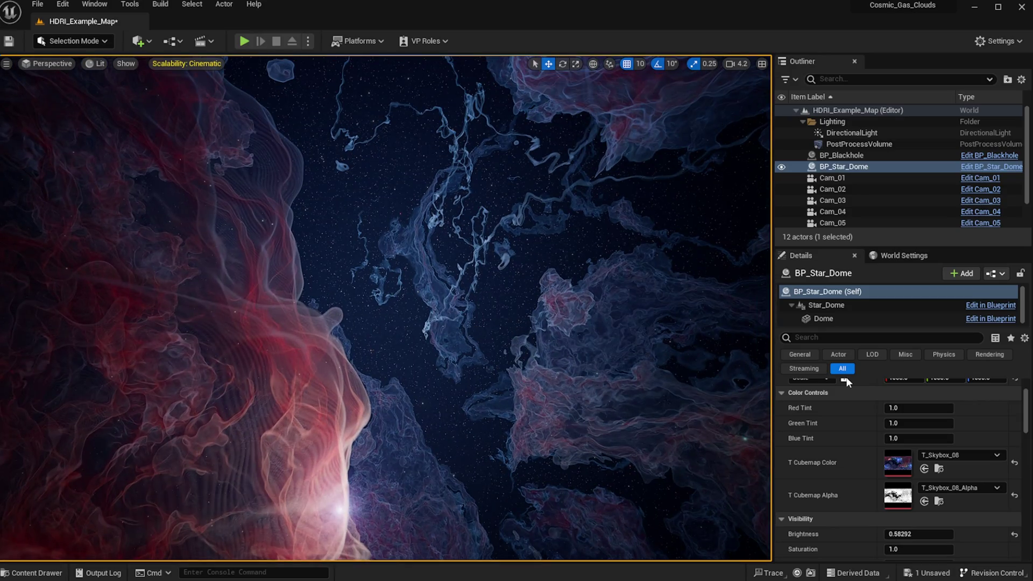